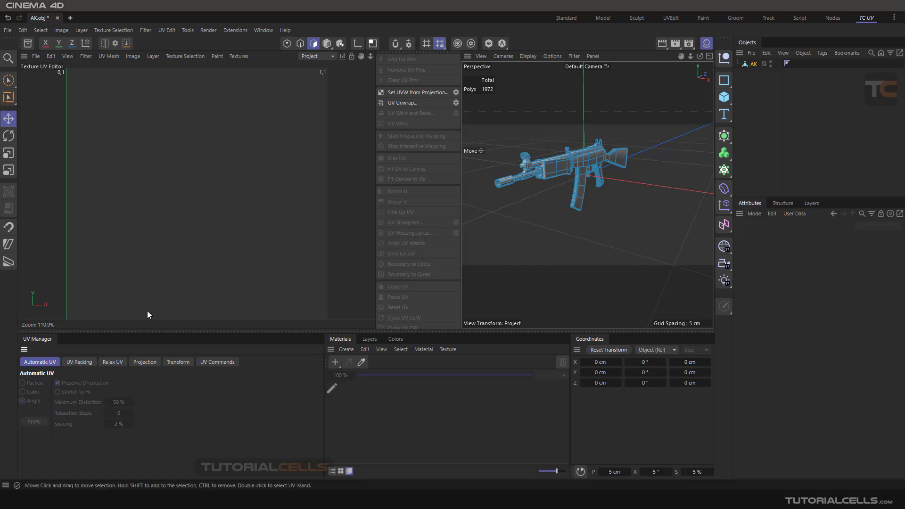
{"action": "scroll", "coordinate": [585, 176], "scroll_direction": "up", "scroll_amount": 3}
{"action": "scroll", "coordinate": [564, 163], "scroll_direction": "down", "scroll_amount": 3}
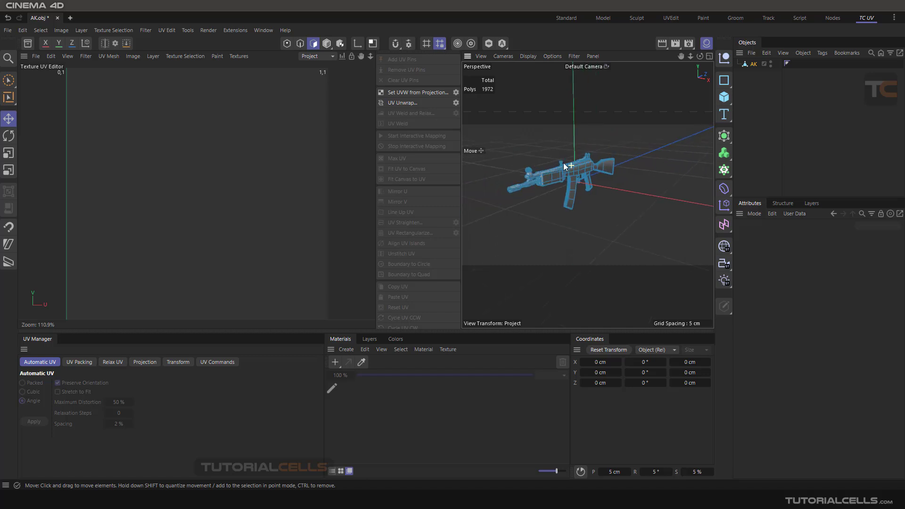
{"action": "scroll", "coordinate": [570, 172], "scroll_direction": "up", "scroll_amount": 3}
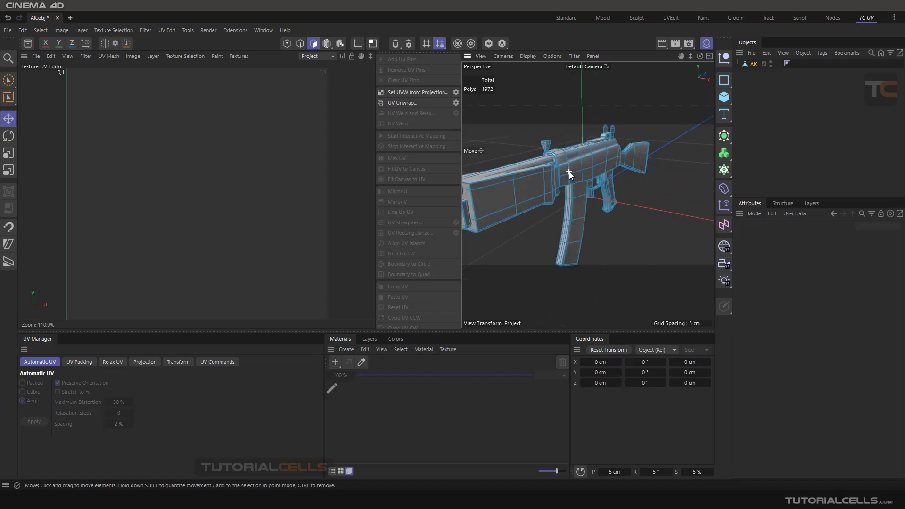
{"action": "scroll", "coordinate": [570, 172], "scroll_direction": "down", "scroll_amount": 4}
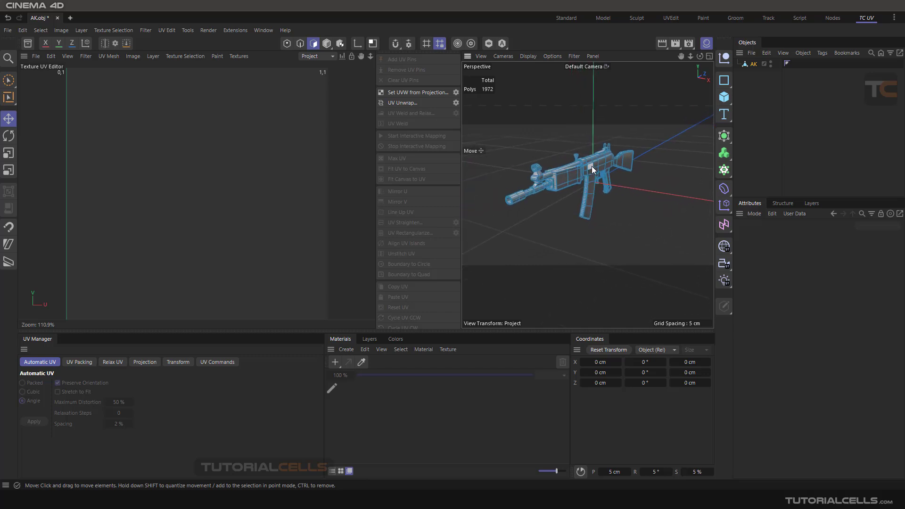
{"action": "scroll", "coordinate": [593, 166], "scroll_direction": "up", "scroll_amount": 2}
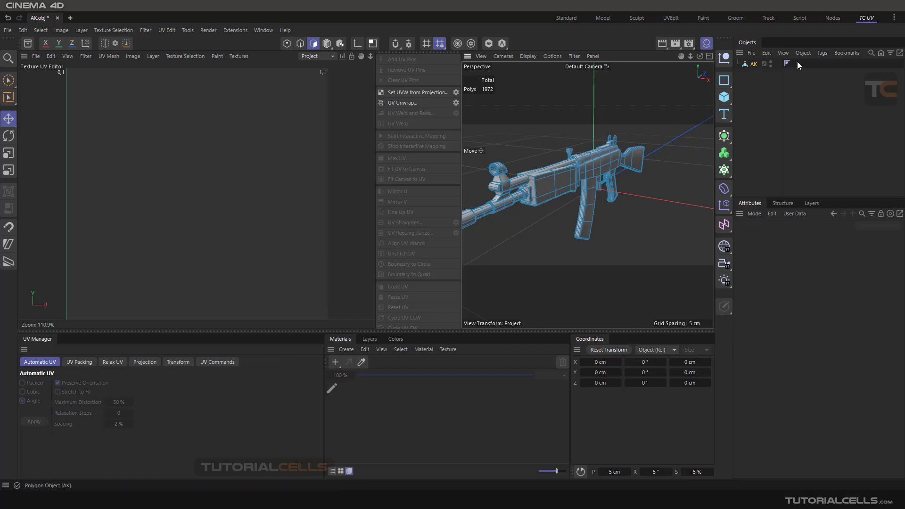
- Create a UVW for the rifle model from projection, using the Frontal projection type
{"action": "middle_click_drag", "start_coordinate": [565, 188], "coordinate": [587, 183], "text": "alt"}
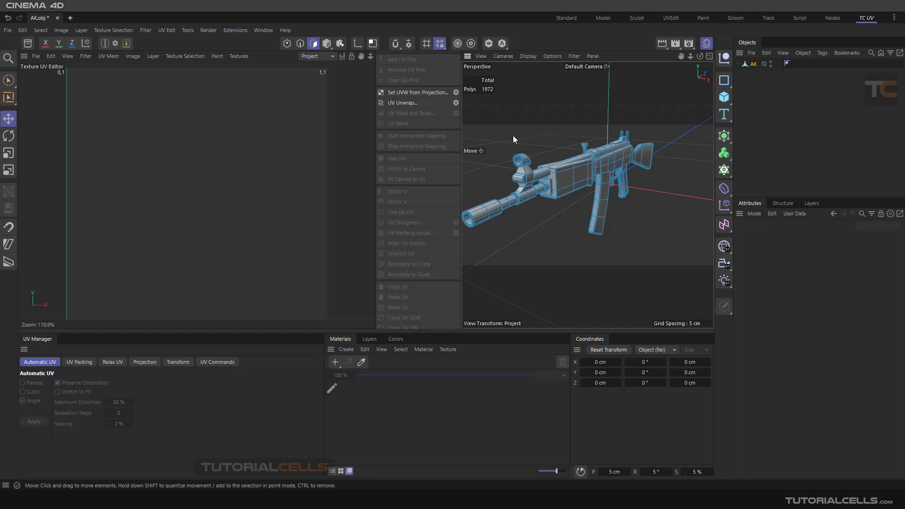
{"action": "left_click", "coordinate": [456, 92]}
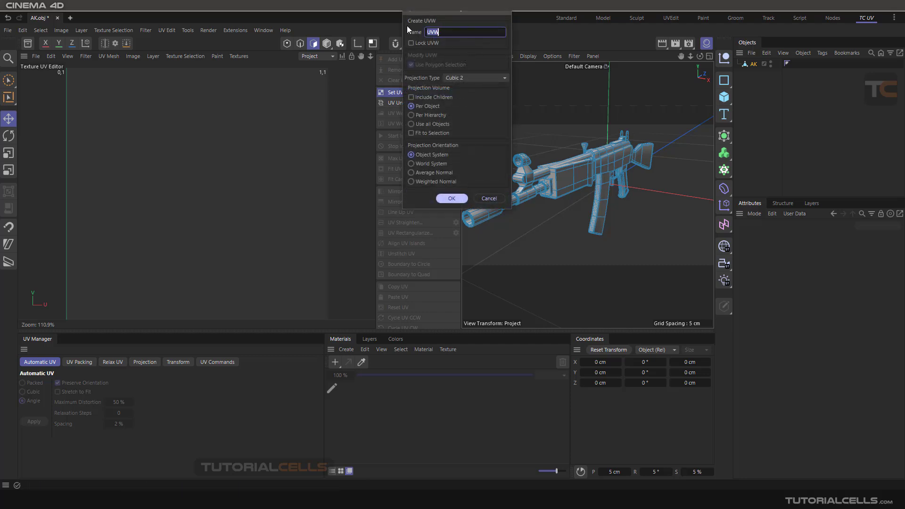
{"action": "left_click", "coordinate": [477, 15]}
{"action": "left_click_drag", "start_coordinate": [475, 14], "coordinate": [532, 56]}
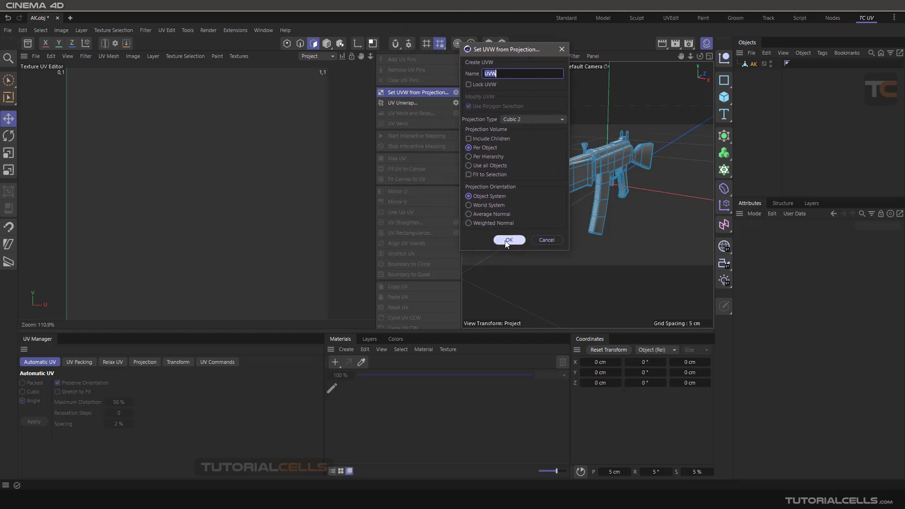
{"action": "left_click", "coordinate": [534, 119]}
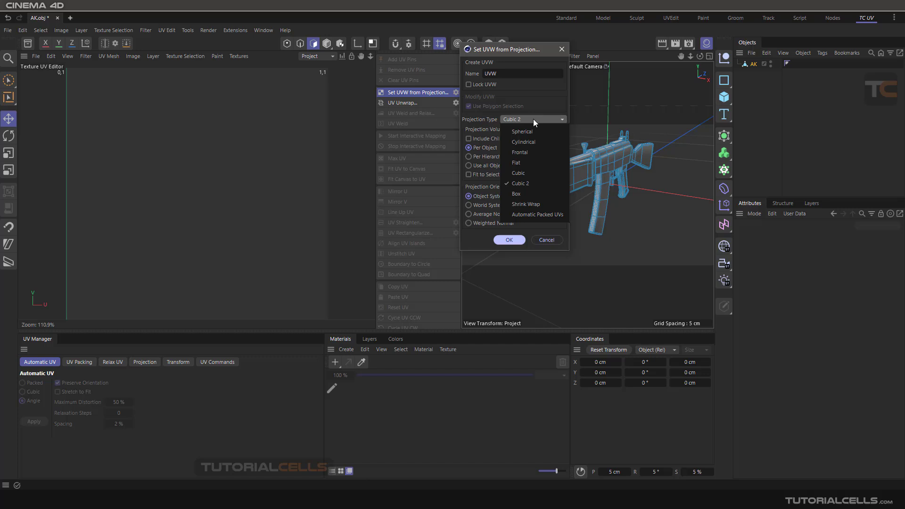
{"action": "left_click", "coordinate": [530, 152]}
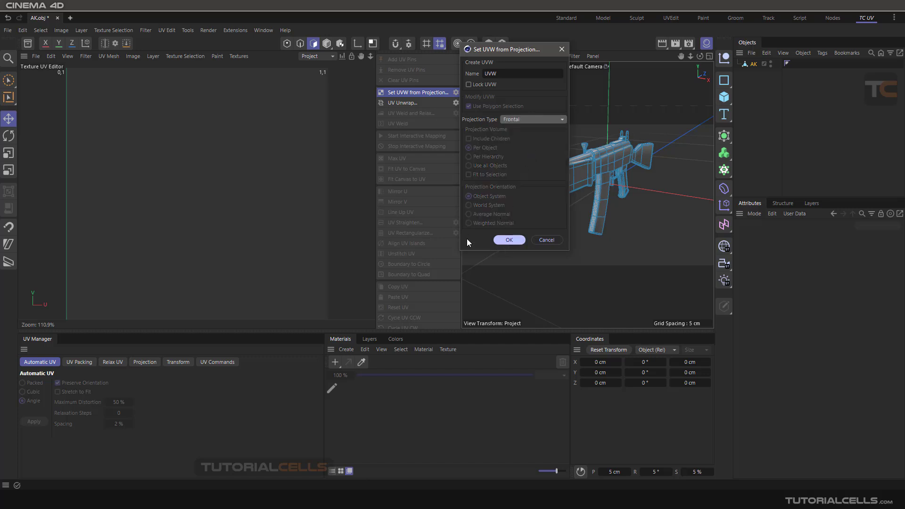
{"action": "left_click", "coordinate": [501, 240]}
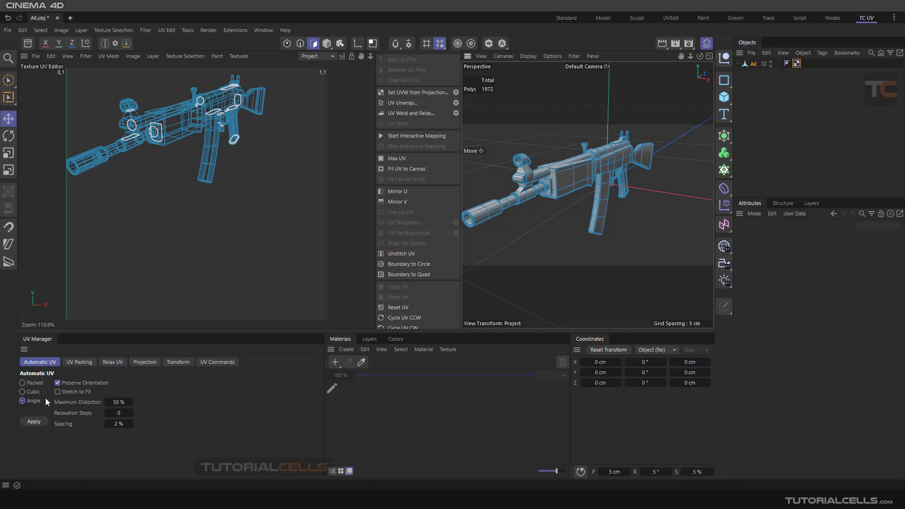
- Generate automatic UVs for the whole rifle with the Packed method at 1% spacing
{"action": "left_click", "coordinate": [29, 384]}
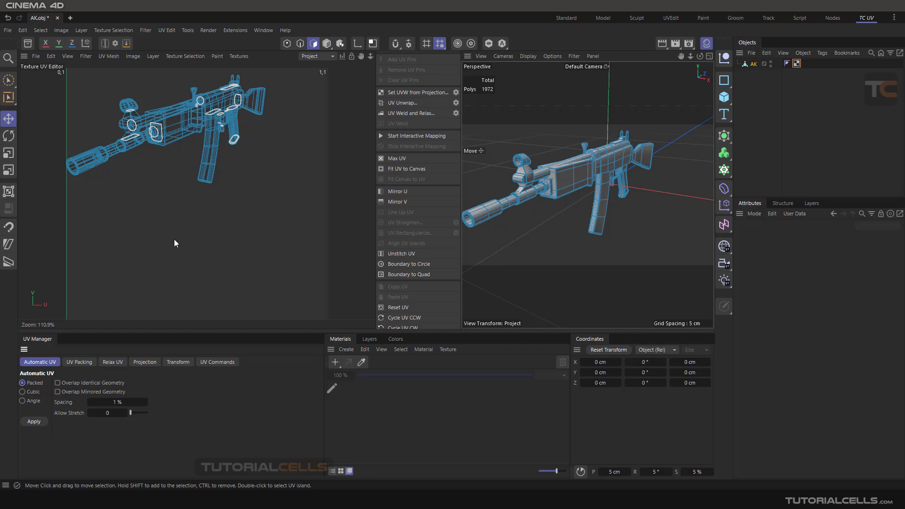
{"action": "left_click", "coordinate": [41, 420]}
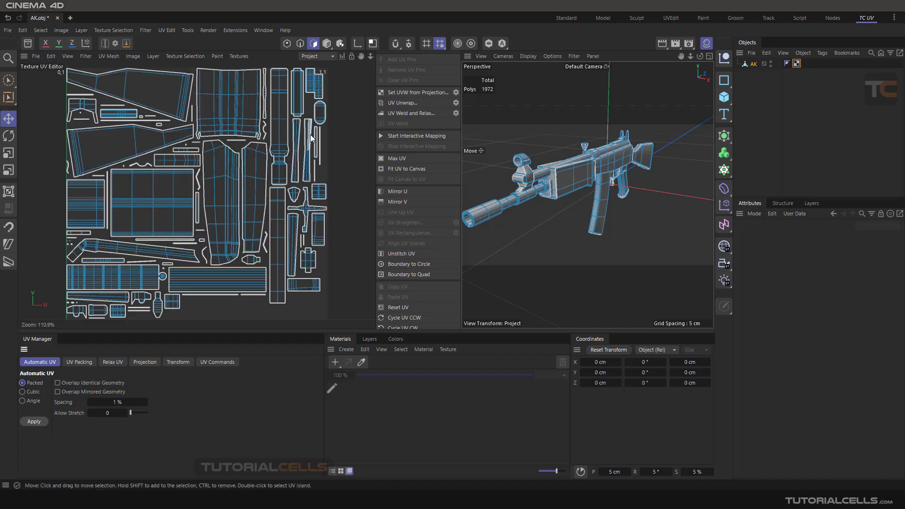
{"action": "scroll", "coordinate": [285, 146], "scroll_direction": "down", "scroll_amount": 1}
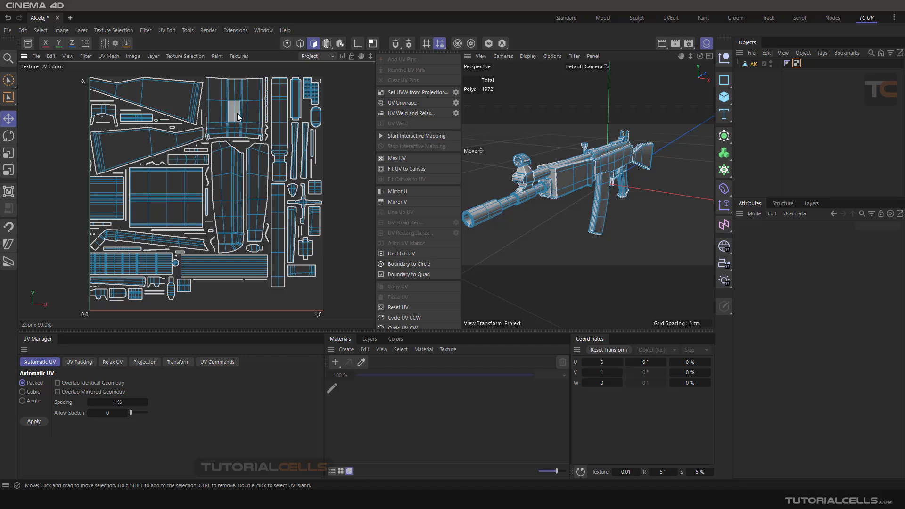
- Select individual polygons of the handguard's UV island and model to compare their positions in both views, and clear the selection
{"action": "left_click", "coordinate": [233, 114]}
{"action": "scroll", "coordinate": [567, 220], "scroll_direction": "up", "scroll_amount": 5}
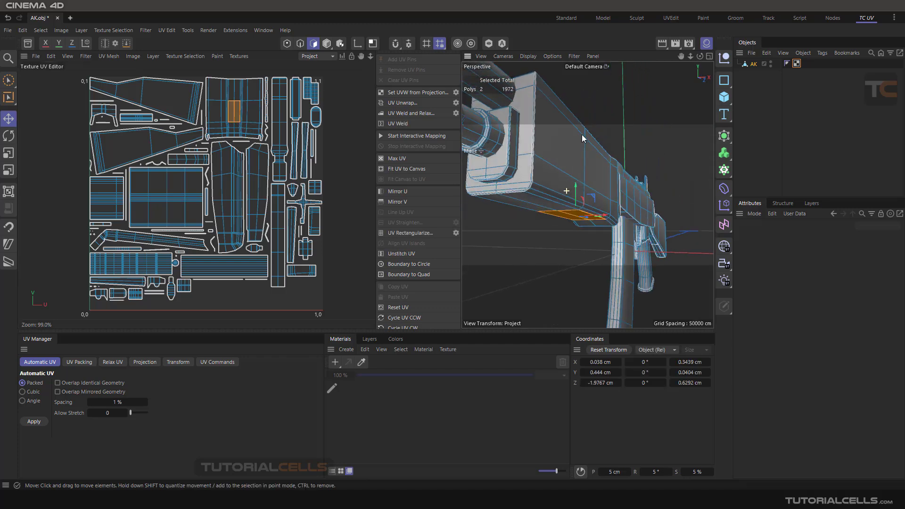
{"action": "left_click_drag", "start_coordinate": [582, 134], "coordinate": [496, 168], "text": "alt"}
{"action": "left_click", "coordinate": [604, 136]}
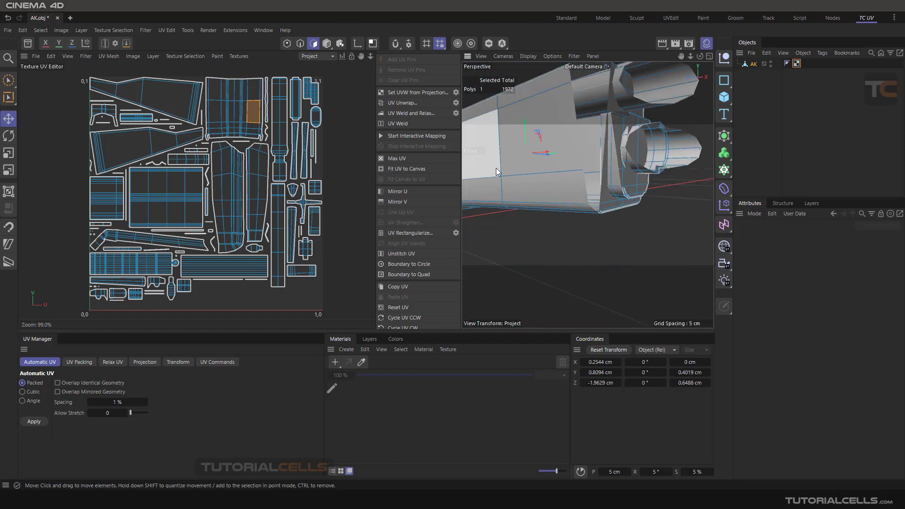
{"action": "left_click", "coordinate": [496, 168]}
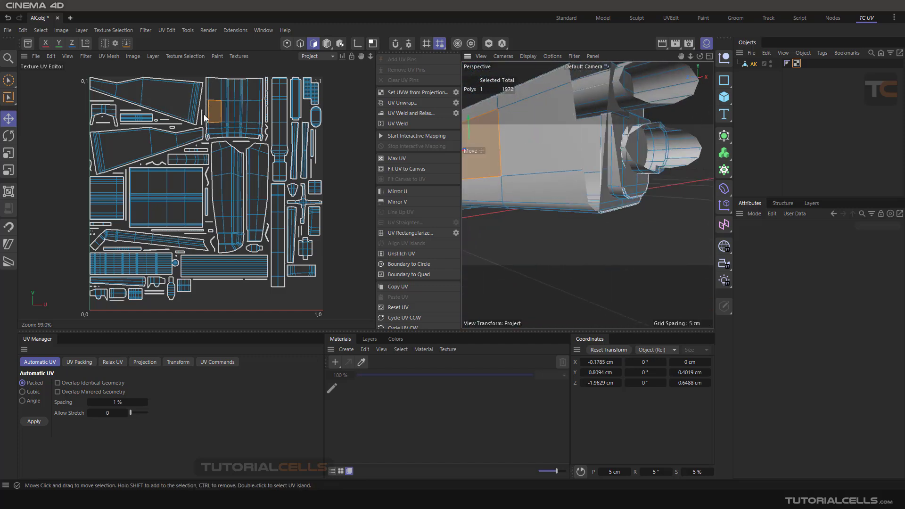
{"action": "scroll", "coordinate": [205, 117], "scroll_direction": "down", "scroll_amount": 3}
{"action": "scroll", "coordinate": [224, 183], "scroll_direction": "up", "scroll_amount": 3}
{"action": "scroll", "coordinate": [242, 279], "scroll_direction": "down", "scroll_amount": 2}
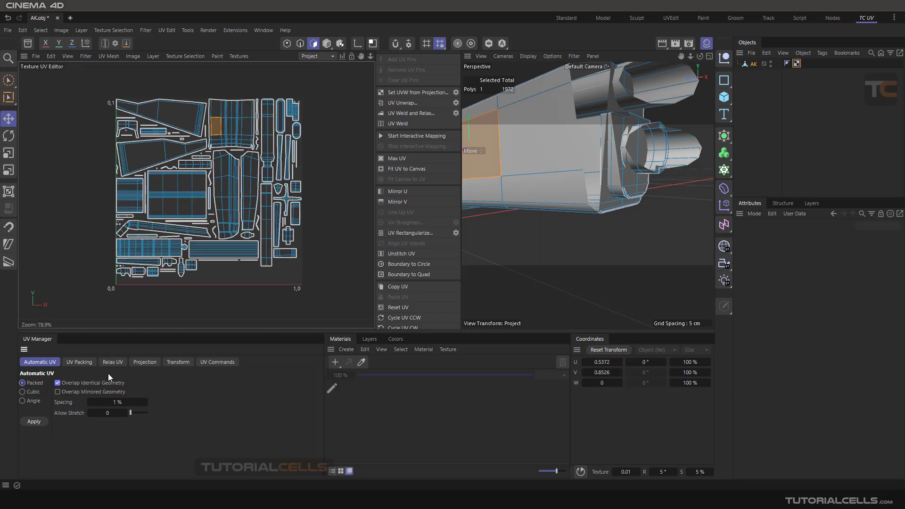
{"action": "left_click", "coordinate": [92, 210]}
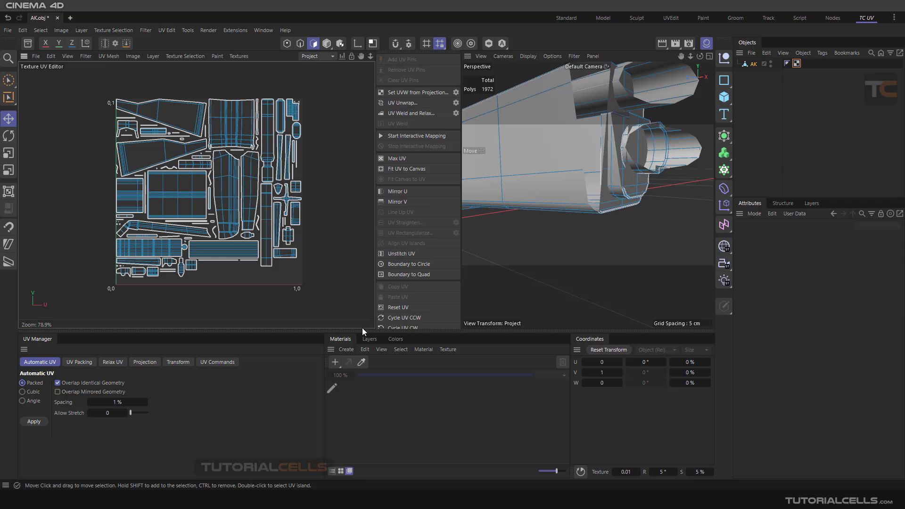
- Switch to Photos, close three of the open reference image windows and examine the tree UV layout example
{"action": "mouse_move", "coordinate": [538, 501]}
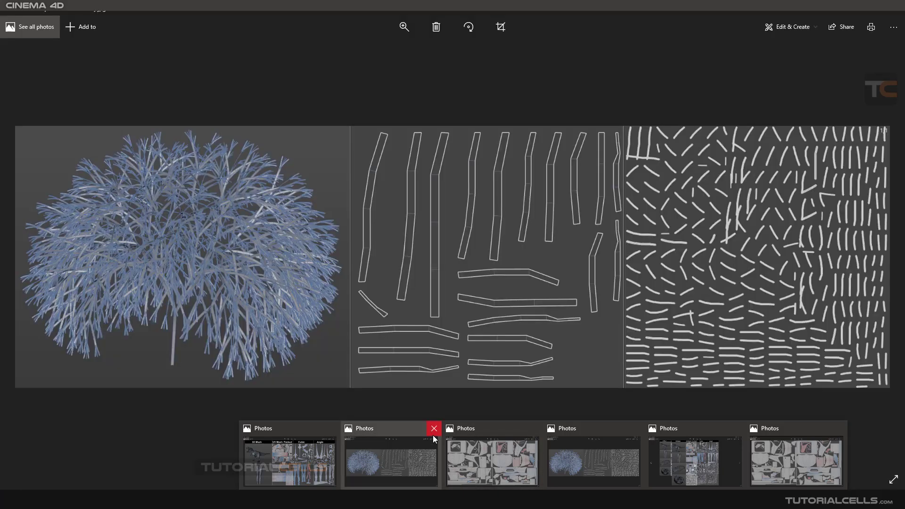
{"action": "left_click", "coordinate": [434, 429]}
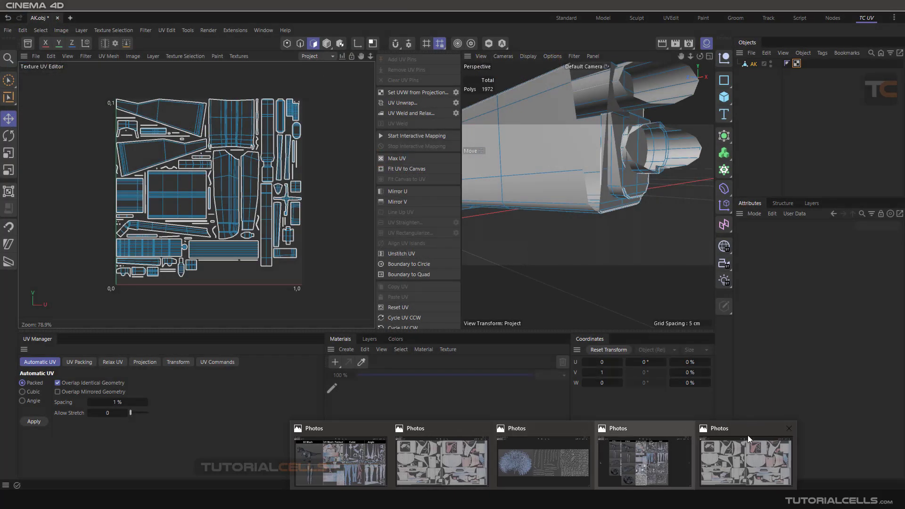
{"action": "left_click", "coordinate": [788, 429]}
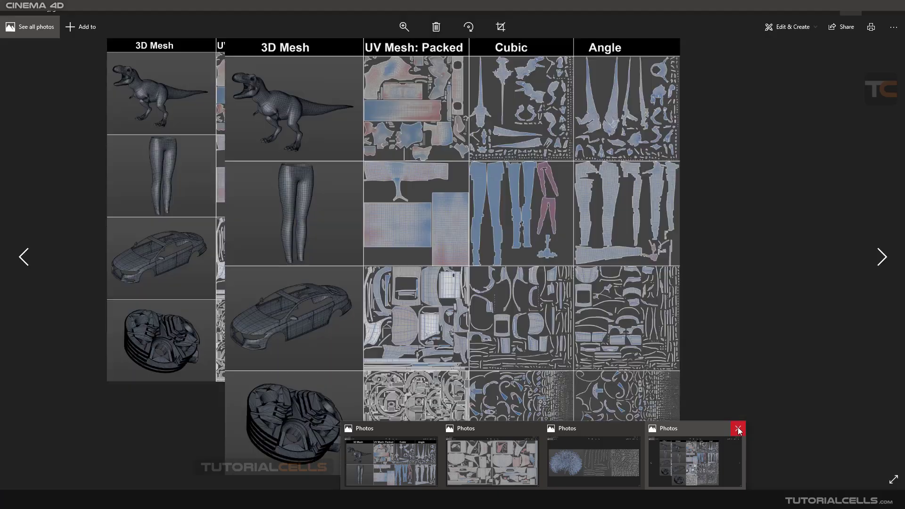
{"action": "left_click", "coordinate": [739, 429]}
{"action": "left_click", "coordinate": [634, 458]}
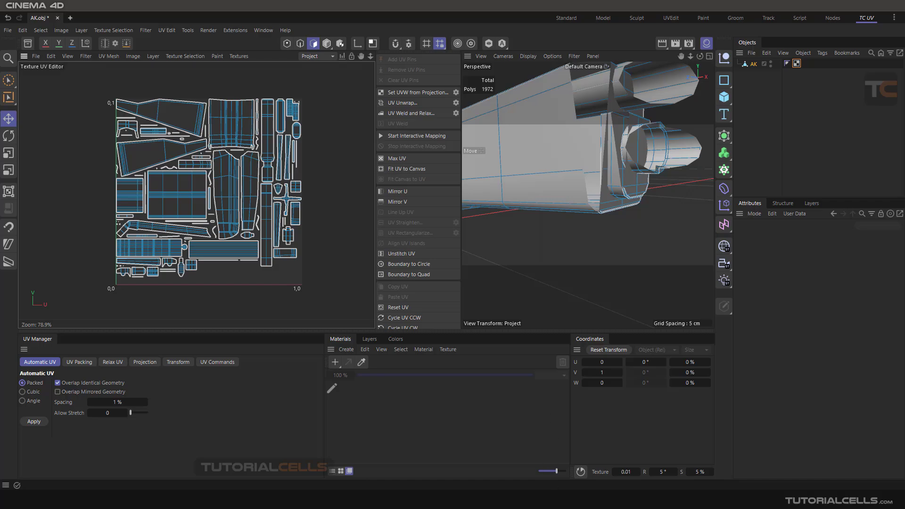
{"action": "left_click", "coordinate": [544, 500]}
{"action": "left_click", "coordinate": [621, 470]}
- Try the Packed unwrap with Overlap Identical Geometry enabled, and reapply it with that option turned off
{"action": "left_click", "coordinate": [34, 421]}
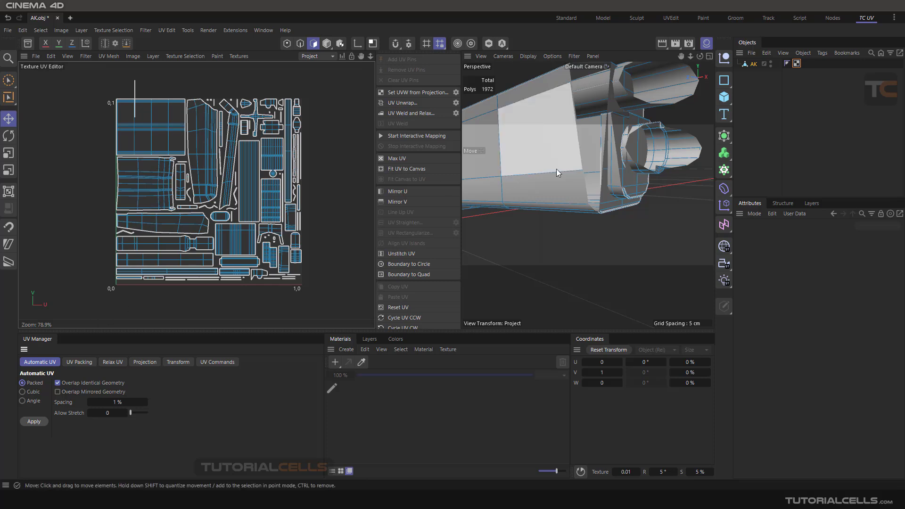
{"action": "right_click_drag", "start_coordinate": [655, 137], "coordinate": [601, 136], "text": "alt"}
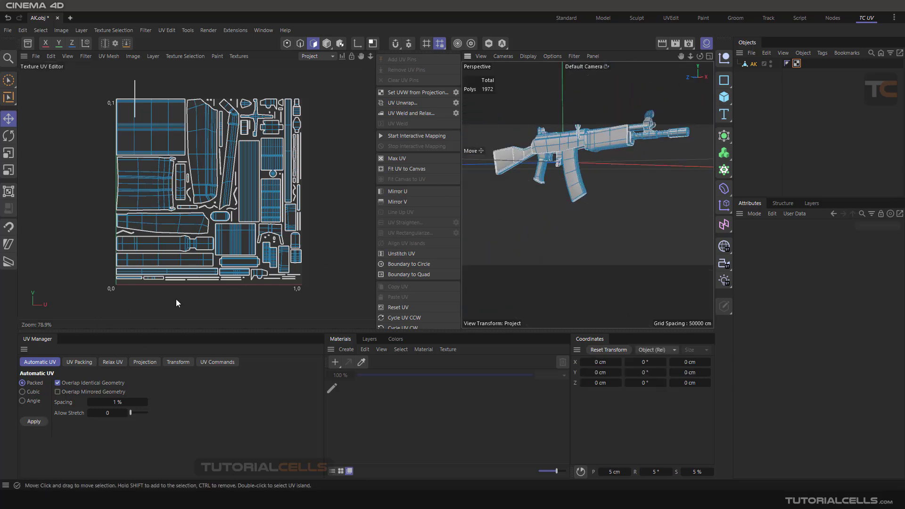
{"action": "left_click", "coordinate": [57, 384]}
{"action": "left_click", "coordinate": [33, 421]}
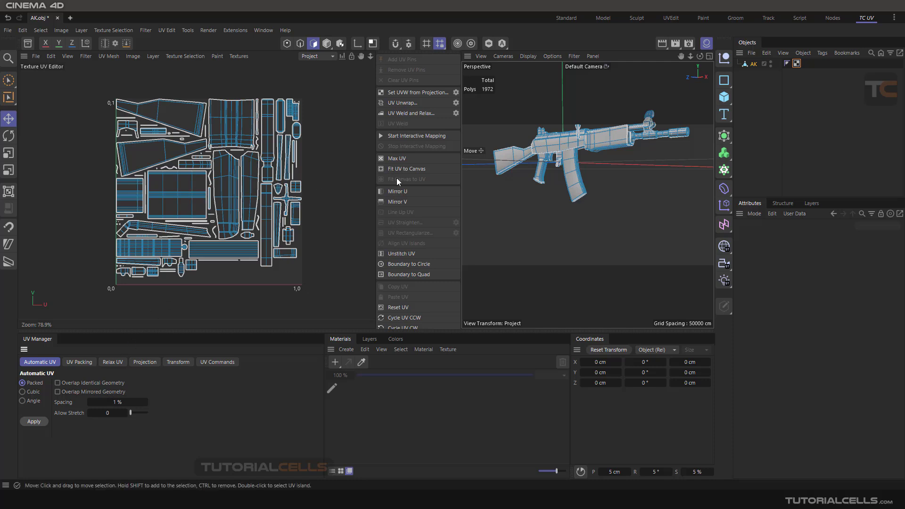
- Select a polygon on the handguard's side and examine the matching face on the opposite side of the rifle
{"action": "scroll", "coordinate": [604, 141], "scroll_direction": "up", "scroll_amount": 5}
{"action": "left_click", "coordinate": [616, 132]}
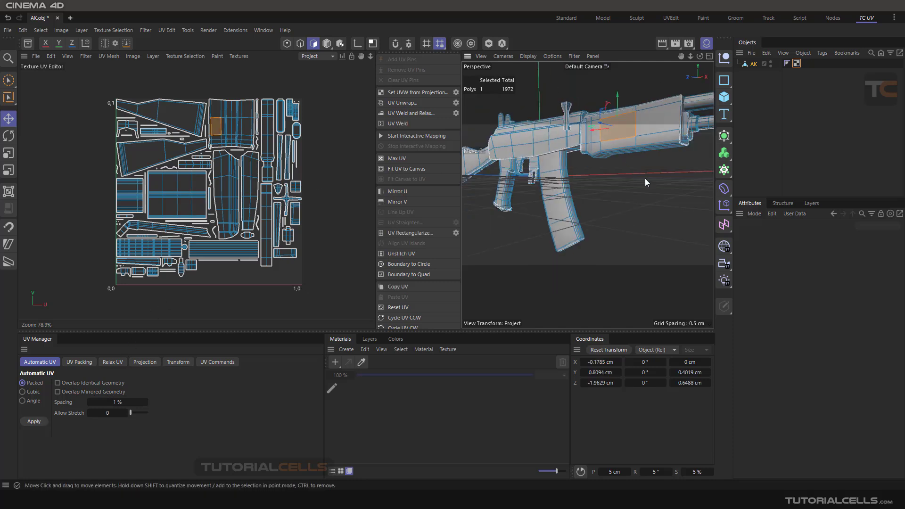
{"action": "left_click_drag", "start_coordinate": [645, 178], "coordinate": [587, 144], "text": "alt"}
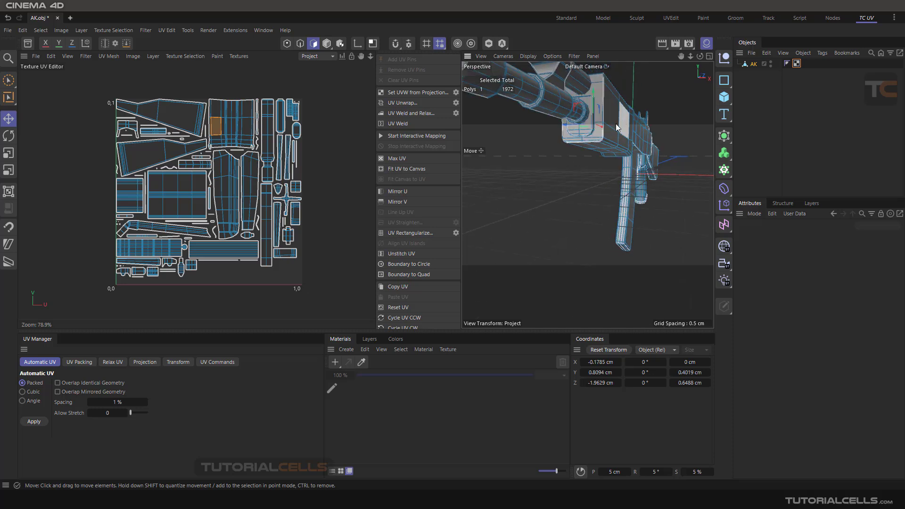
- Try the Packed unwrap with Overlap Mirrored Geometry enabled, undo it and turn the option off
{"action": "left_click", "coordinate": [79, 391]}
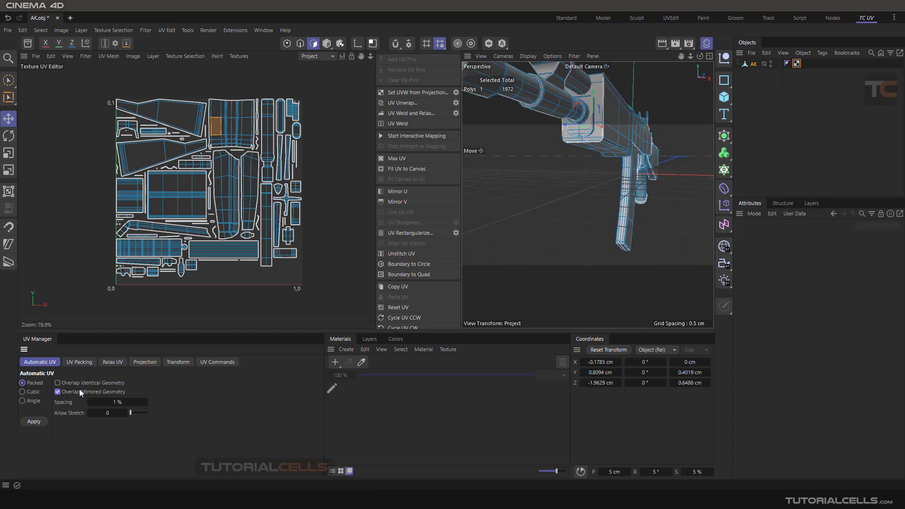
{"action": "left_click", "coordinate": [32, 423]}
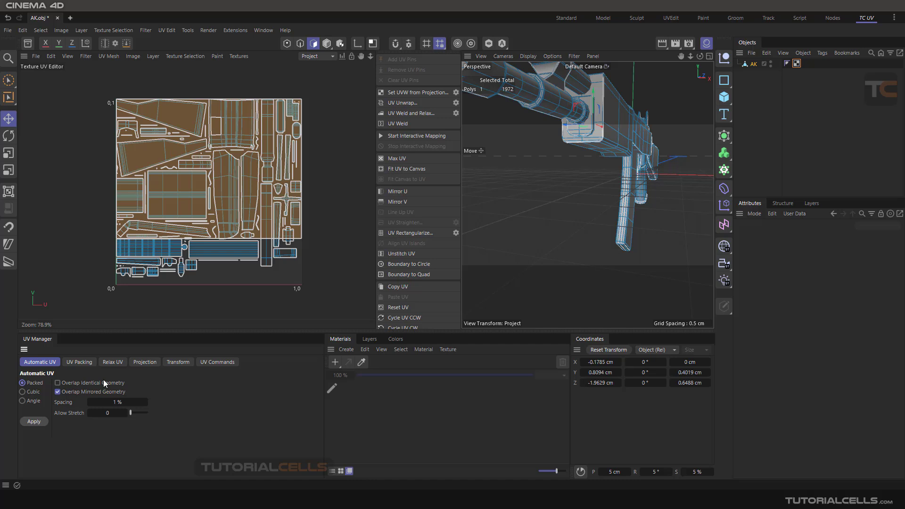
{"action": "key", "text": "ctrl+z"}
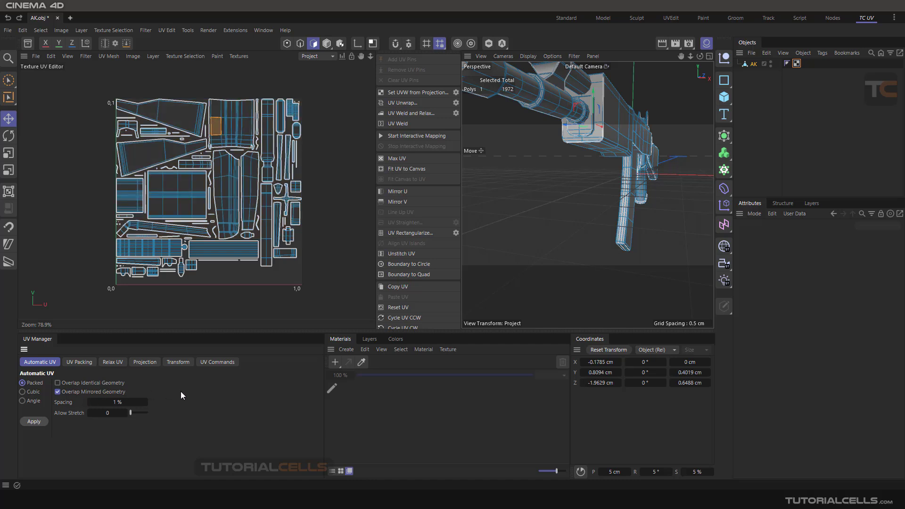
{"action": "left_click", "coordinate": [58, 393]}
- Examine the gaps between the packed UV islands up close and view the packed UV reference image in Photos
{"action": "left_click", "coordinate": [544, 499]}
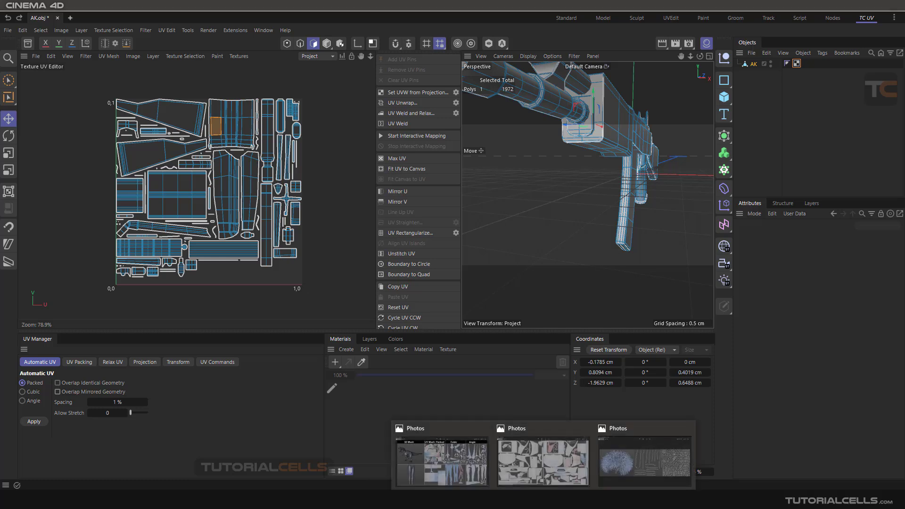
{"action": "left_click", "coordinate": [200, 444]}
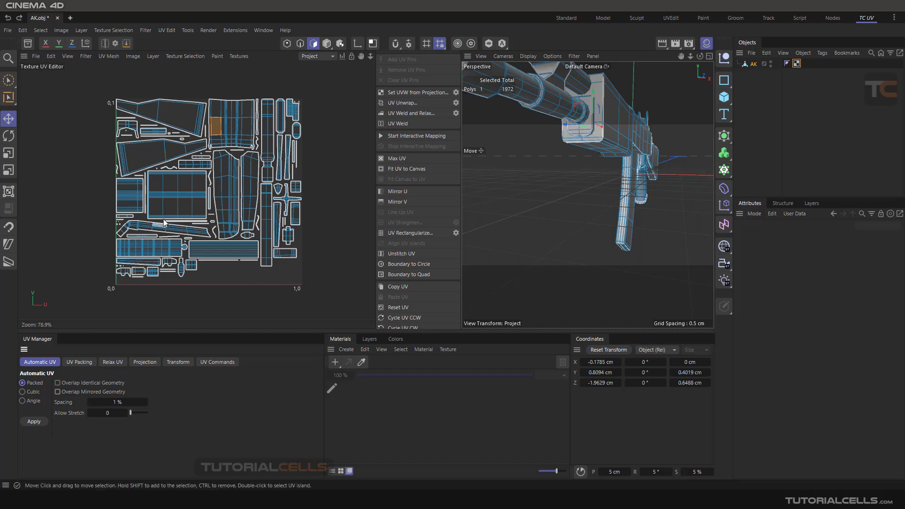
{"action": "scroll", "coordinate": [217, 153], "scroll_direction": "up", "scroll_amount": 10}
{"action": "scroll", "coordinate": [191, 273], "scroll_direction": "down", "scroll_amount": 4}
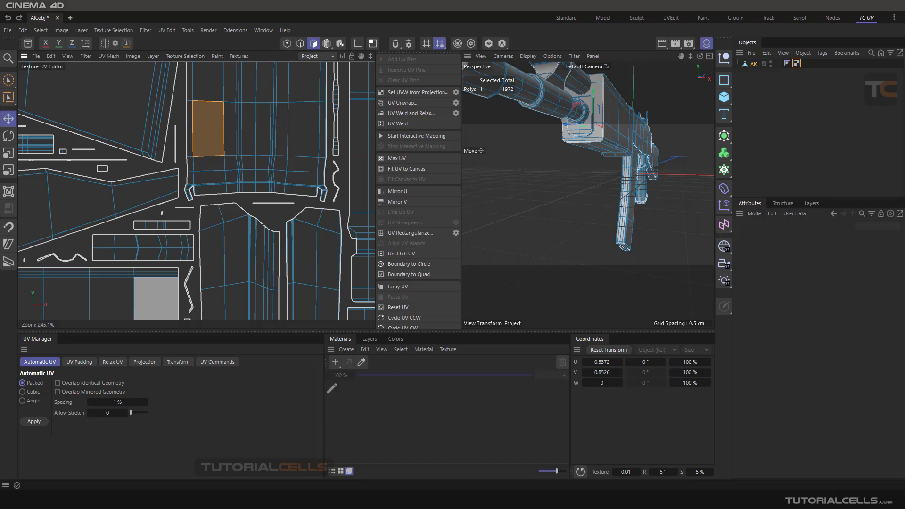
{"action": "left_click", "coordinate": [544, 459]}
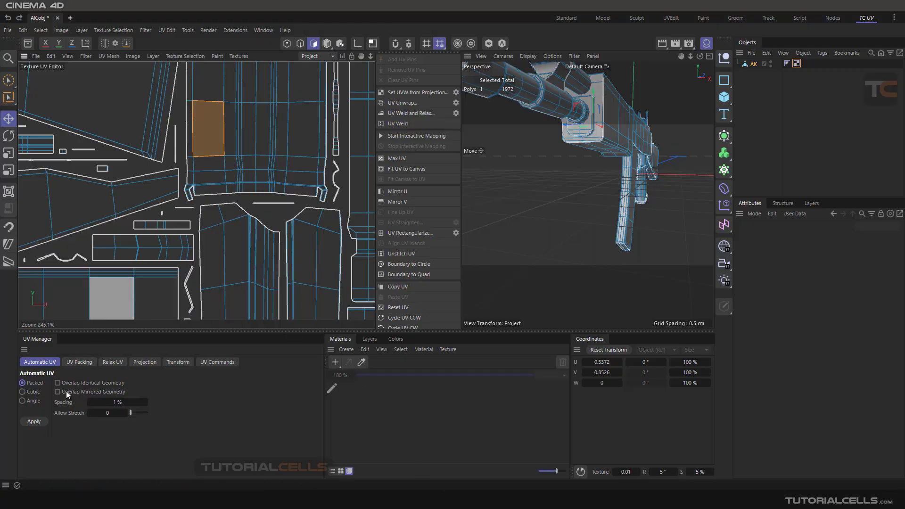
- Clear the handguard polygon selection and apply the Cubic automatic UV method to the whole rifle
{"action": "left_click", "coordinate": [38, 393]}
{"action": "scroll", "coordinate": [267, 135], "scroll_direction": "down", "scroll_amount": 8}
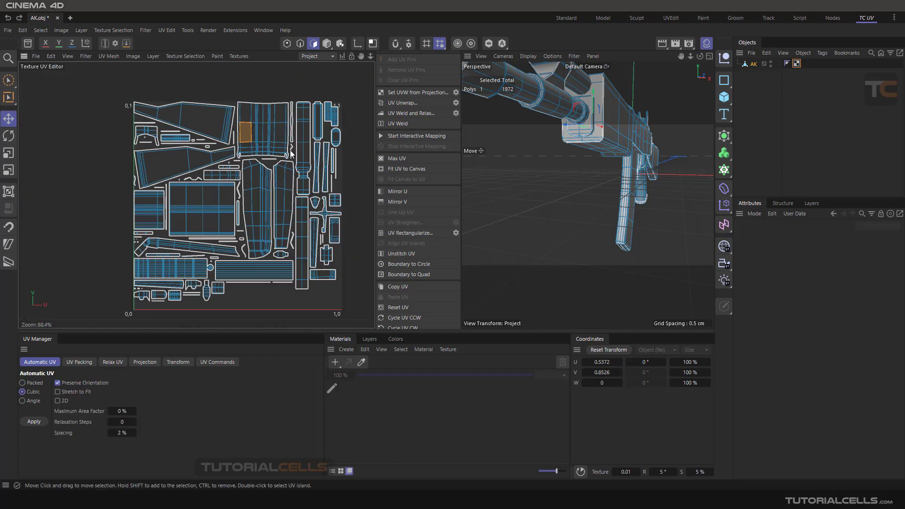
{"action": "middle_click_drag", "start_coordinate": [293, 177], "coordinate": [275, 165], "text": "alt"}
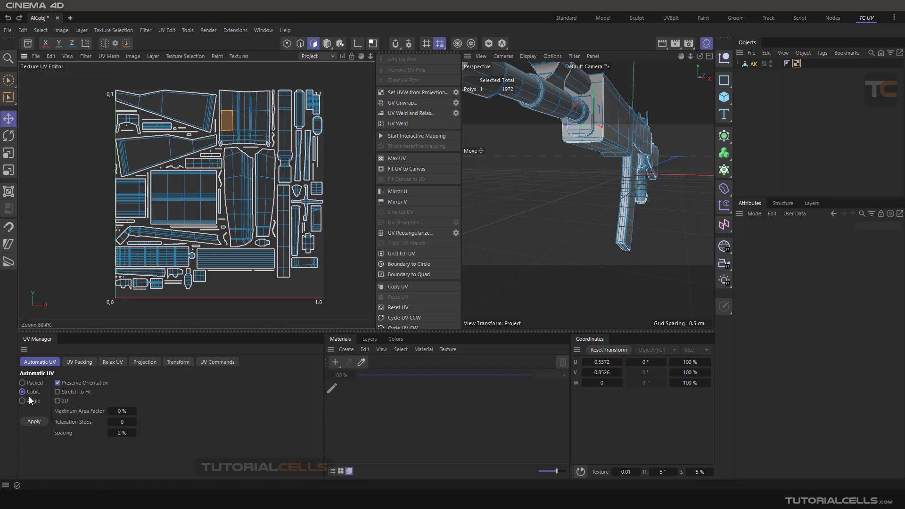
{"action": "left_click_drag", "start_coordinate": [609, 169], "coordinate": [677, 171], "text": "alt"}
{"action": "left_click", "coordinate": [605, 163]}
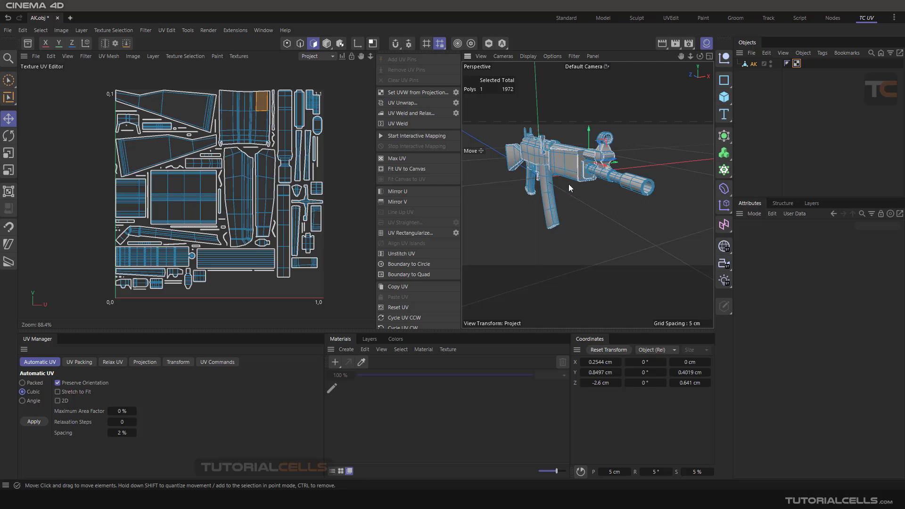
{"action": "left_click_drag", "start_coordinate": [649, 134], "coordinate": [520, 159], "text": "alt"}
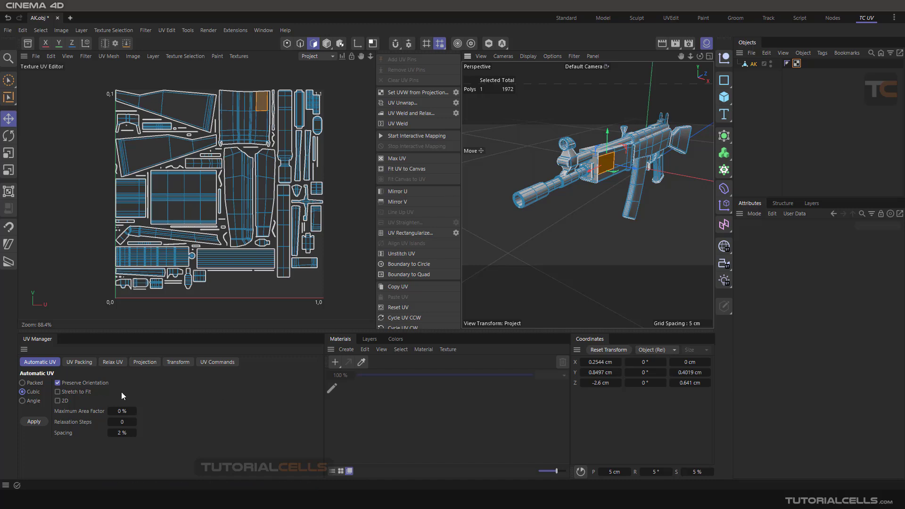
{"action": "left_click", "coordinate": [592, 238]}
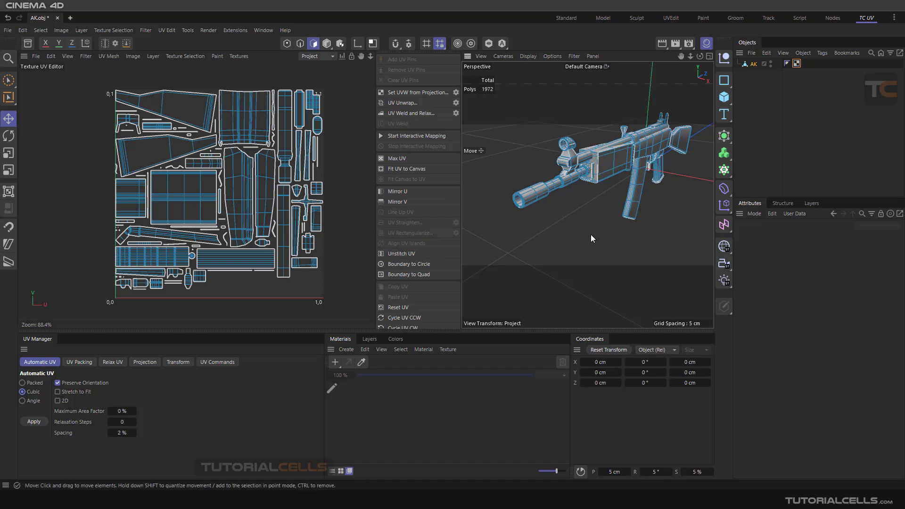
{"action": "left_click", "coordinate": [37, 421]}
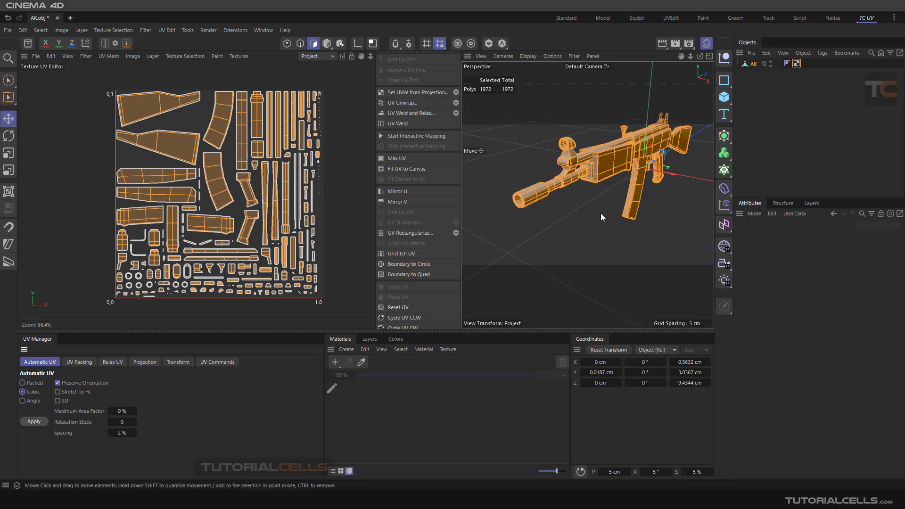
- Select the matching handguard polygons on both sides of the rifle and examine their placement in the Cubic UV layout
{"action": "left_click", "coordinate": [553, 206]}
{"action": "left_click", "coordinate": [611, 163]}
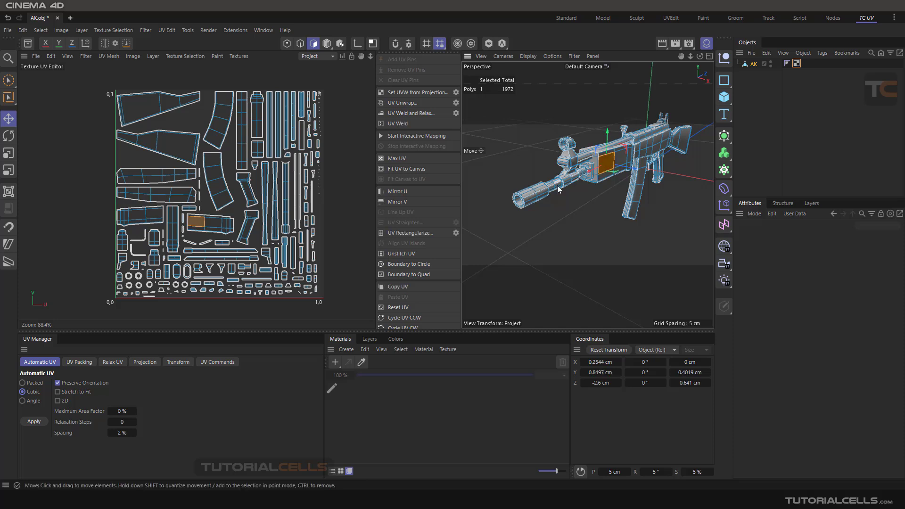
{"action": "left_click_drag", "start_coordinate": [610, 162], "coordinate": [727, 187], "text": "alt"}
{"action": "left_click", "coordinate": [508, 172], "text": "shift"}
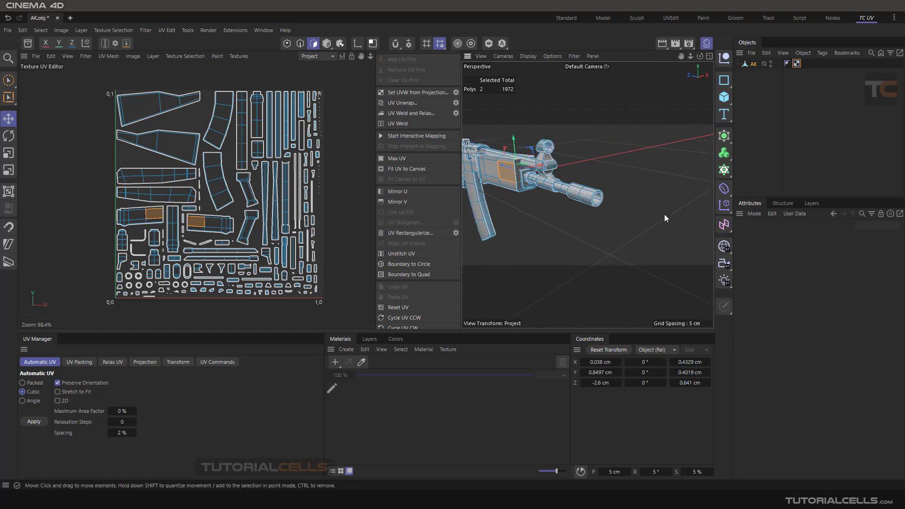
{"action": "left_click_drag", "start_coordinate": [664, 214], "coordinate": [522, 204], "text": "alt"}
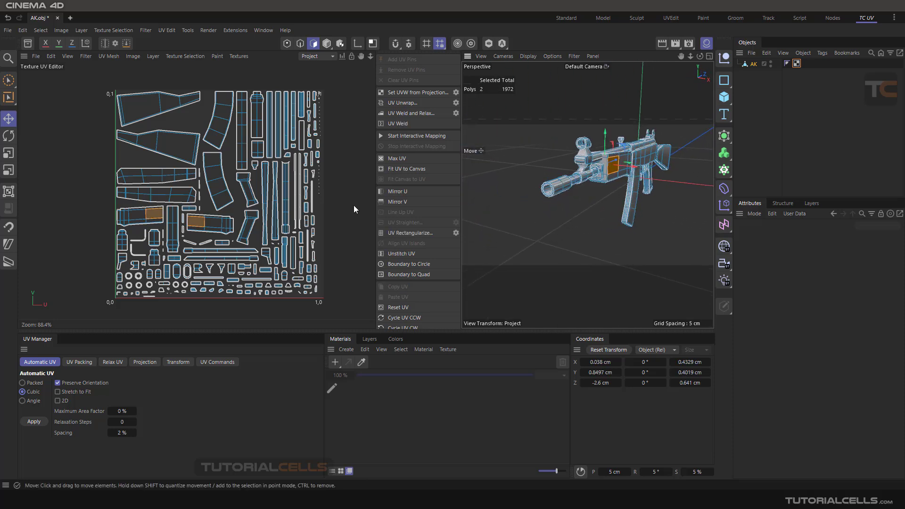
{"action": "scroll", "coordinate": [627, 167], "scroll_direction": "up", "scroll_amount": 7}
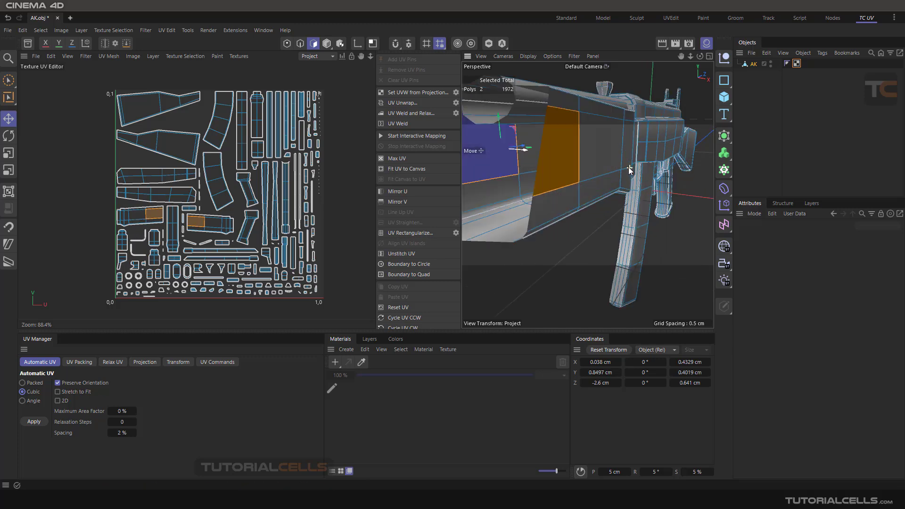
{"action": "scroll", "coordinate": [570, 165], "scroll_direction": "down", "scroll_amount": 4}
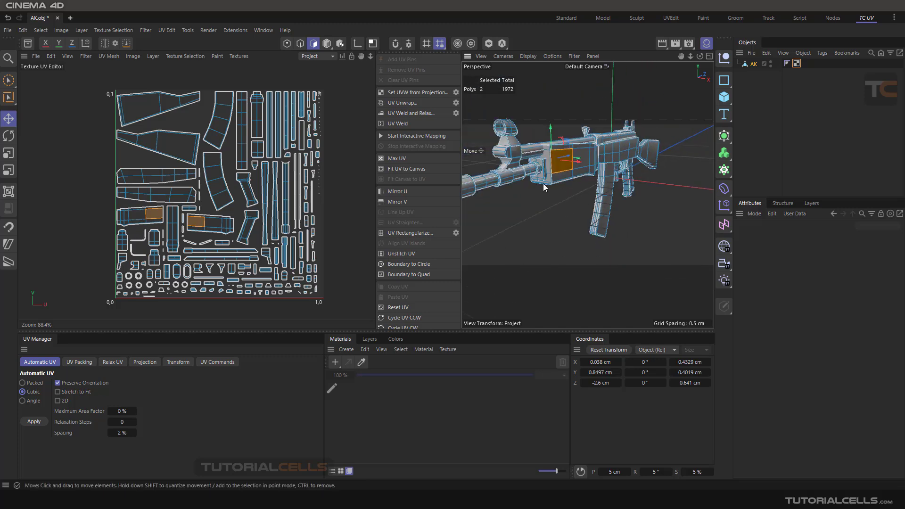
{"action": "left_click_drag", "start_coordinate": [542, 183], "coordinate": [562, 196], "text": "alt"}
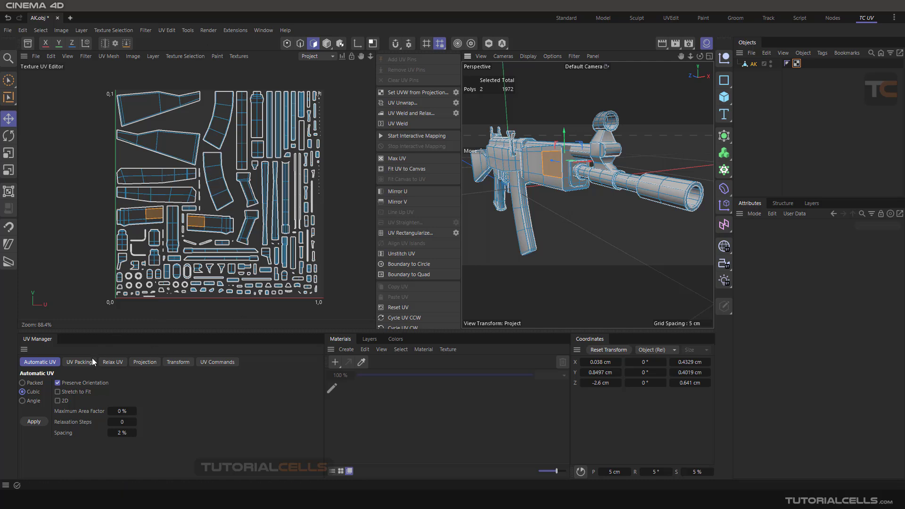
- Enable Stretch to Fit, clear the polygon selection and reapply the Cubic unwrap to the whole rifle
{"action": "left_click", "coordinate": [81, 392]}
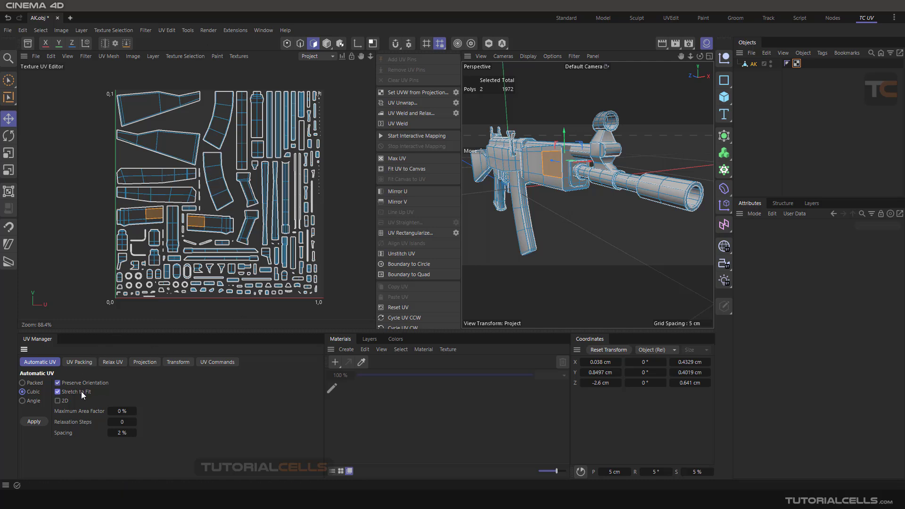
{"action": "left_click", "coordinate": [34, 422]}
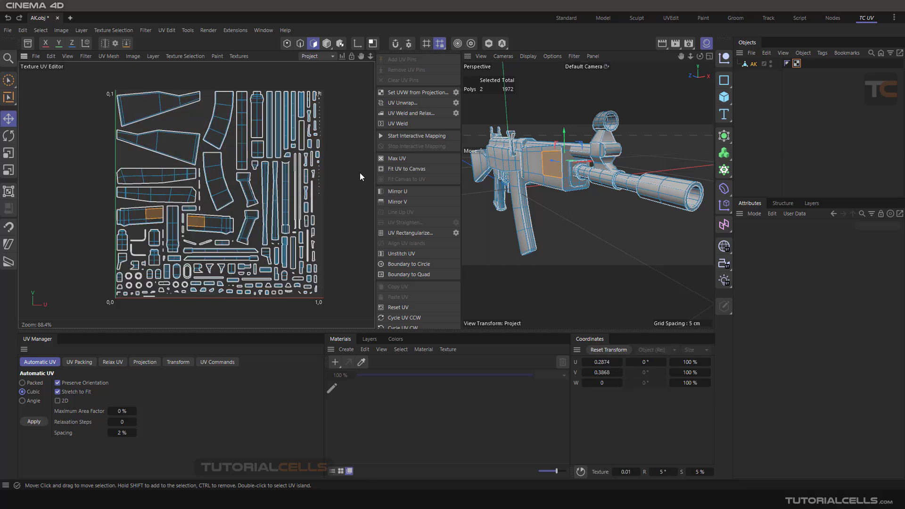
{"action": "left_click", "coordinate": [360, 176]}
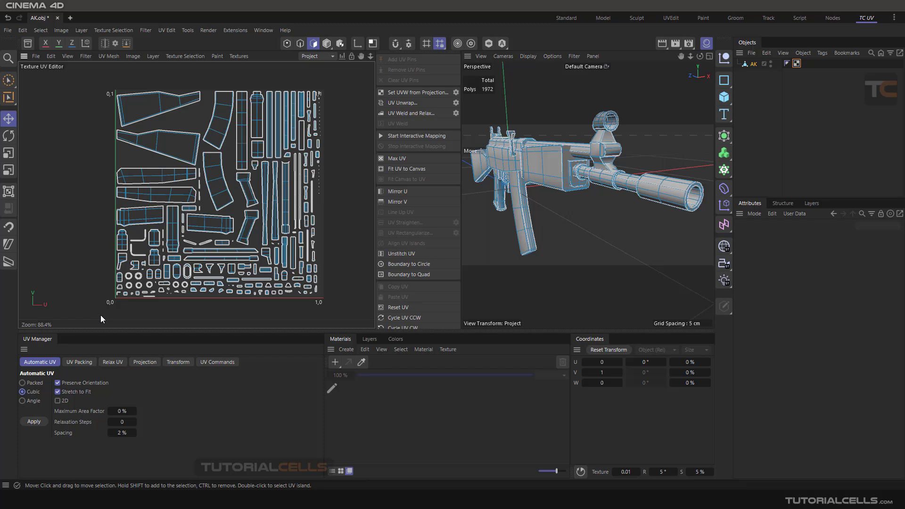
{"action": "left_click", "coordinate": [39, 421]}
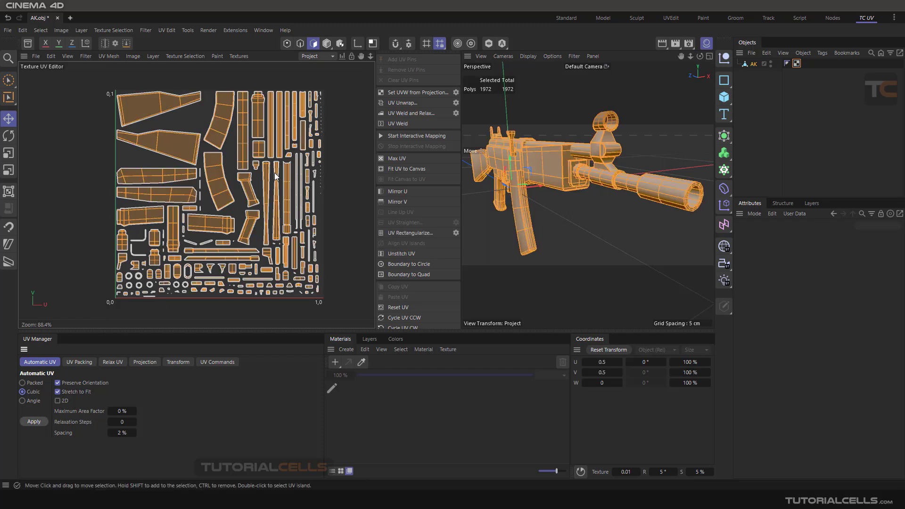
{"action": "left_click", "coordinate": [82, 138]}
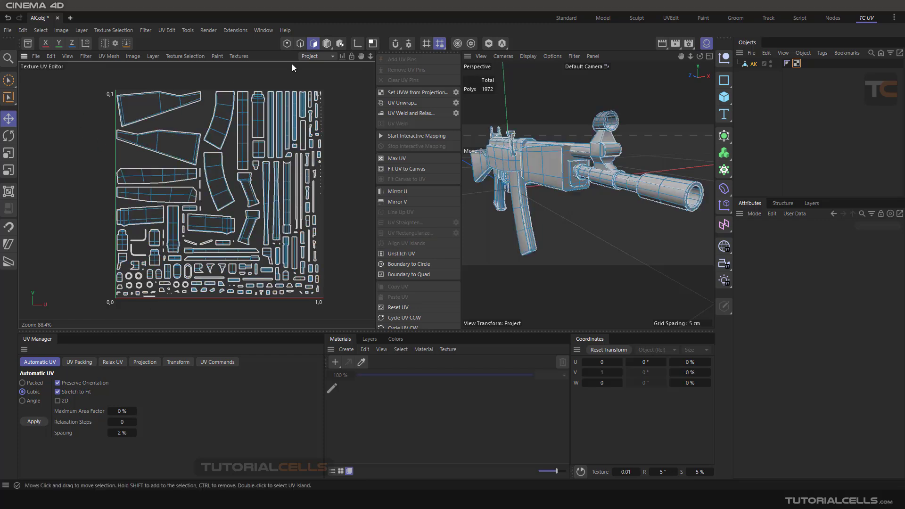
- Try the Cubic unwrap with 2D enabled, undo it, turn 2D off and reset Relaxation Steps to 0
{"action": "left_click", "coordinate": [58, 402]}
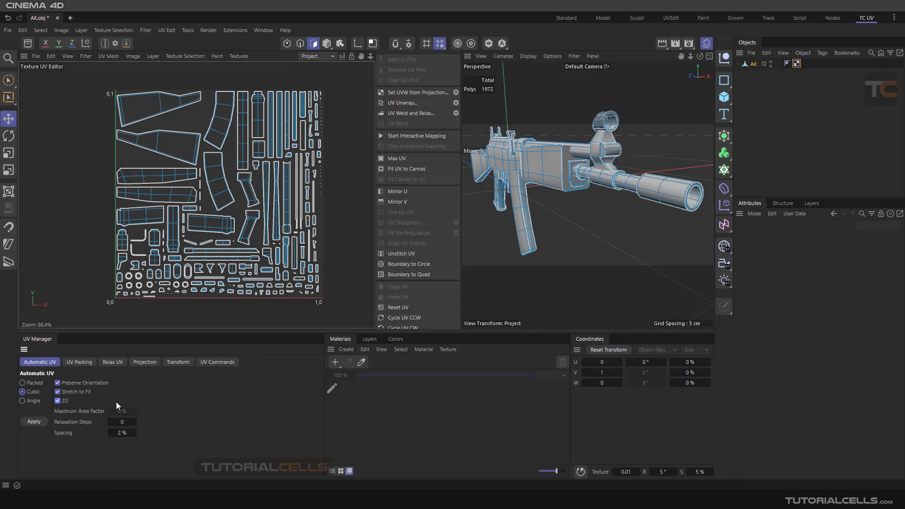
{"action": "left_click", "coordinate": [43, 422]}
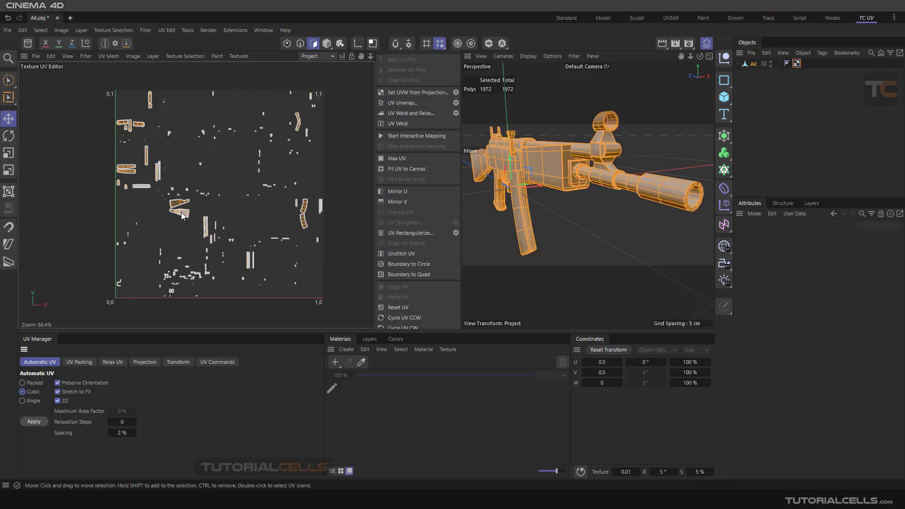
{"action": "key", "text": "ctrl+z"}
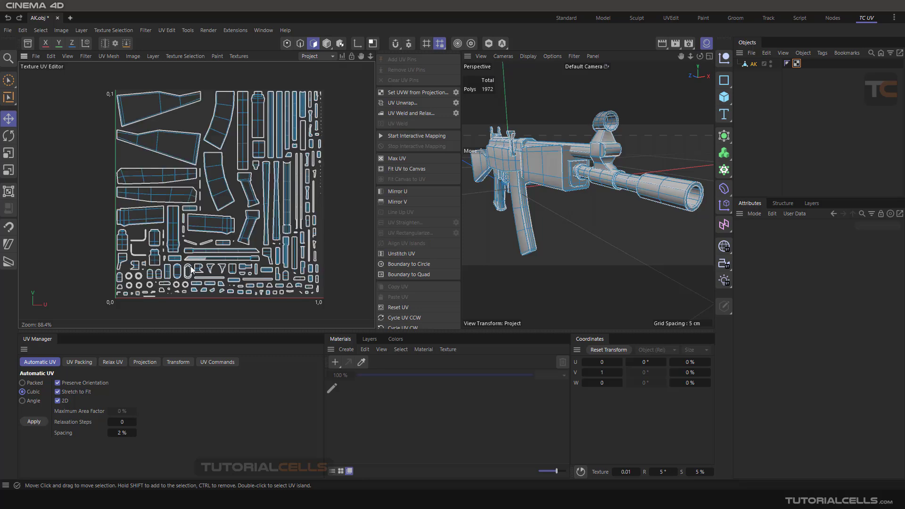
{"action": "left_click", "coordinate": [57, 402]}
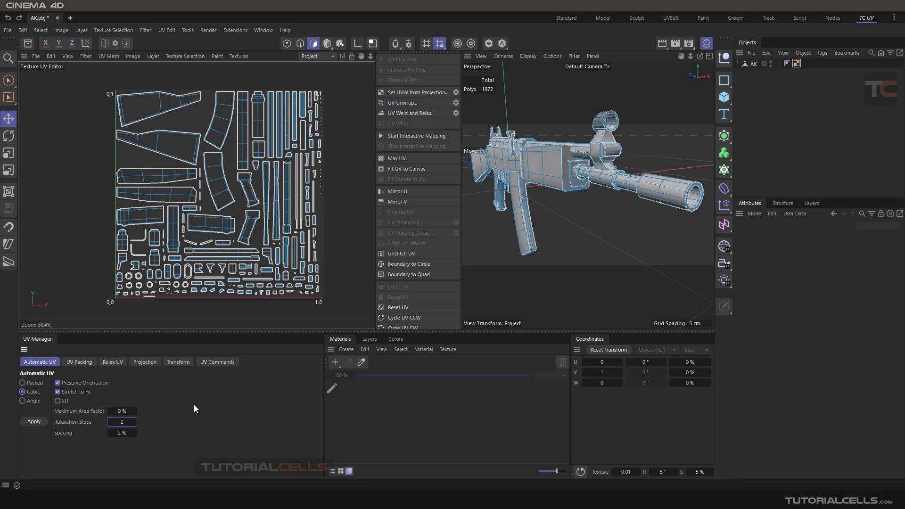
{"action": "left_click", "coordinate": [110, 422]}
{"action": "left_click", "coordinate": [110, 422]}
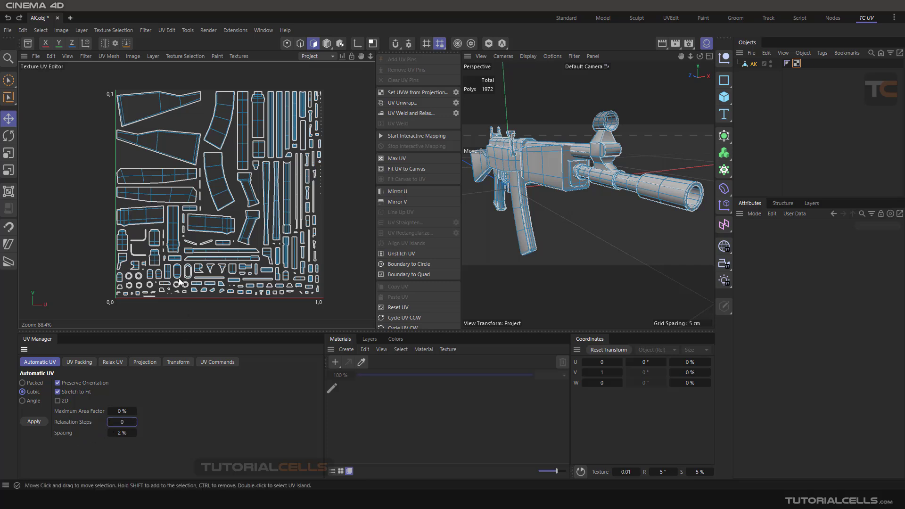
- Try the Angle automatic unwrap on the rifle and reapply the Packed method in its place
{"action": "left_click", "coordinate": [22, 401]}
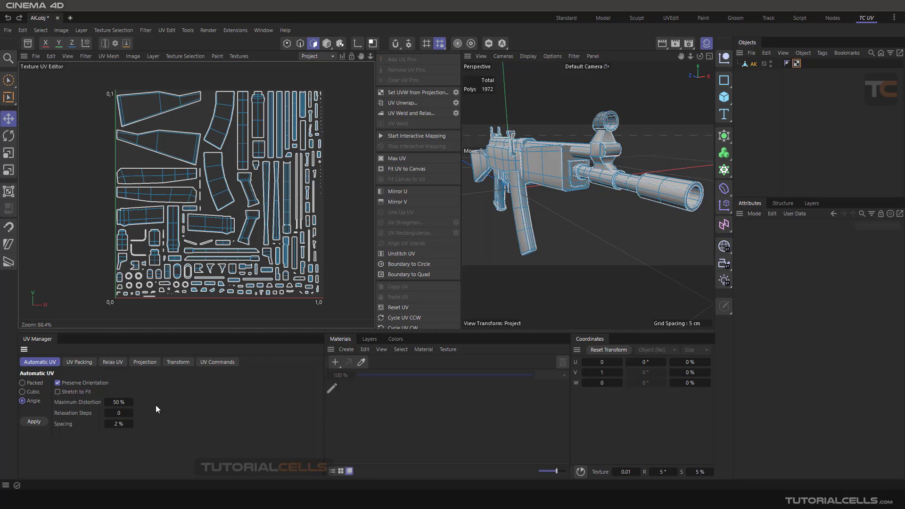
{"action": "left_click", "coordinate": [41, 421]}
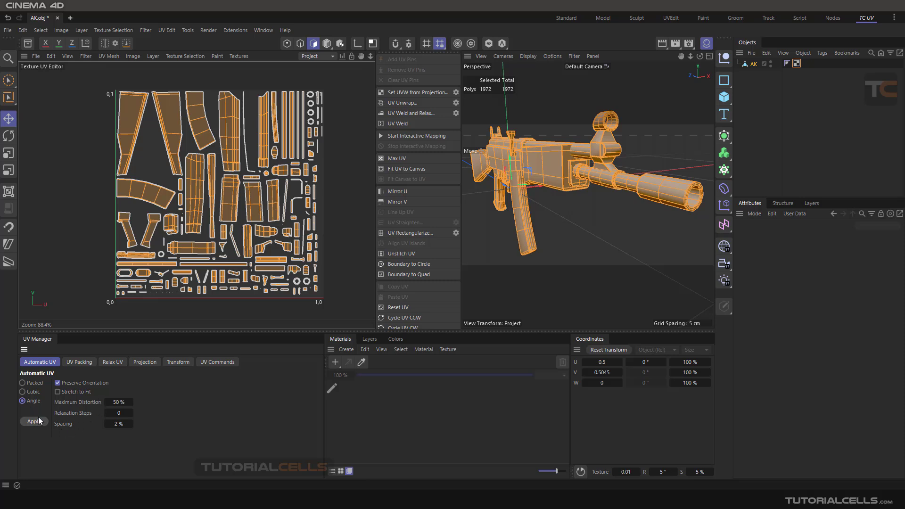
{"action": "left_click", "coordinate": [35, 384]}
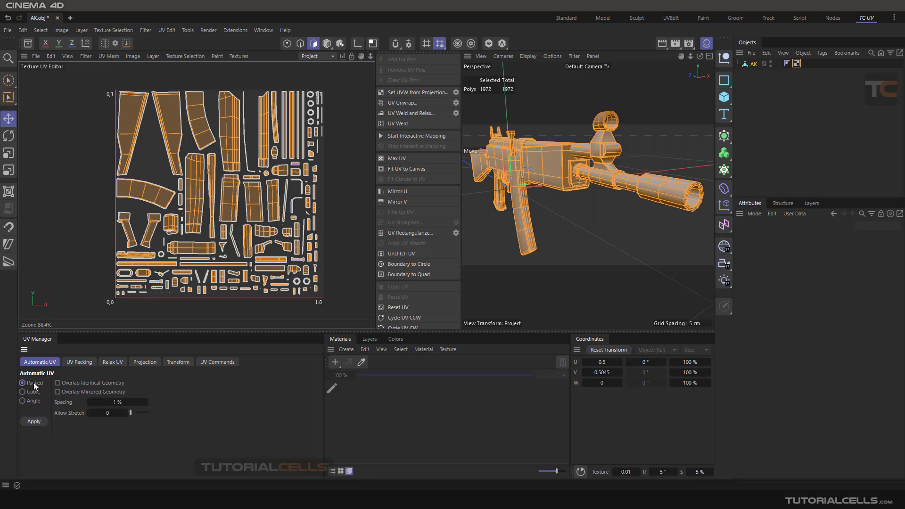
{"action": "left_click", "coordinate": [34, 422]}
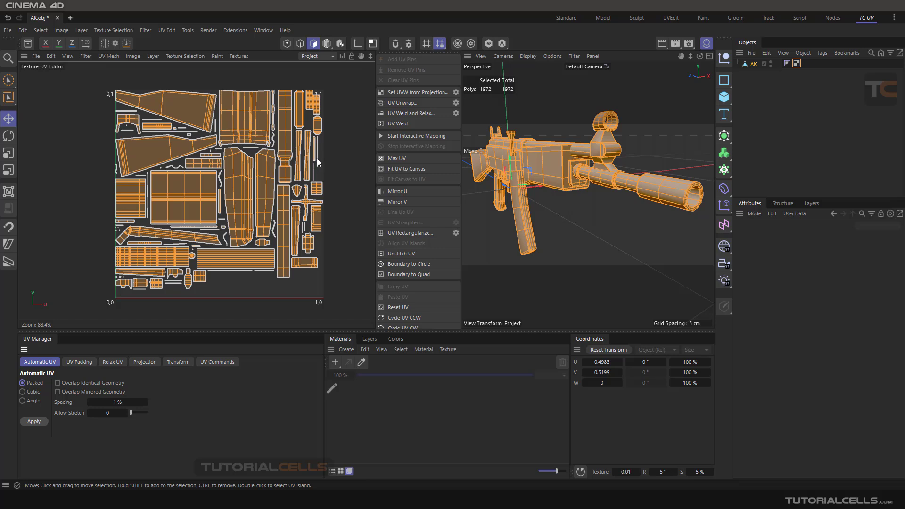
- Try to open the recent project free_head.c4d stored on the Desktop
{"action": "left_click", "coordinate": [8, 30]}
{"action": "mouse_move", "coordinate": [59, 79]}
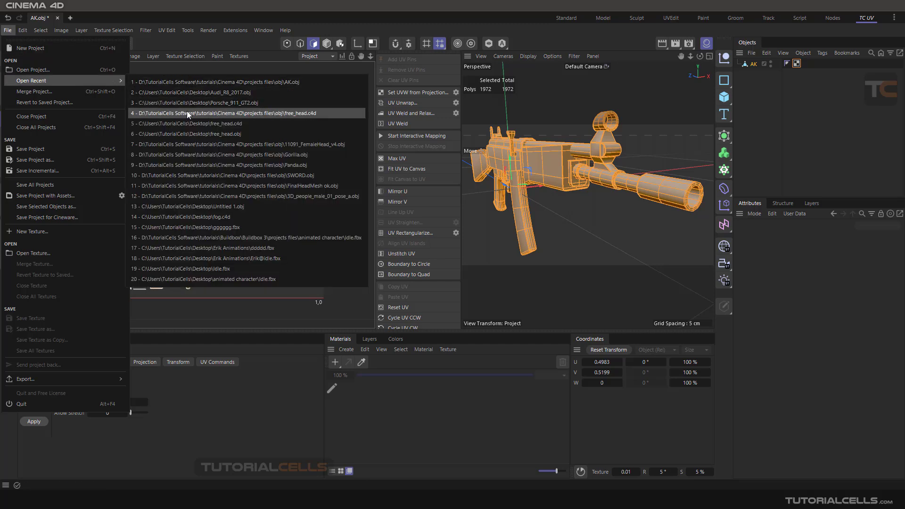
{"action": "left_click", "coordinate": [197, 123]}
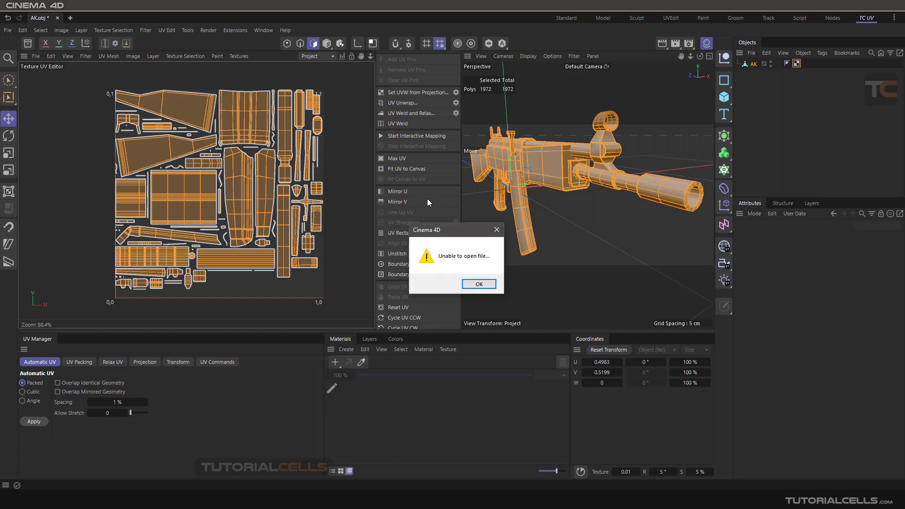
{"action": "left_click", "coordinate": [477, 284]}
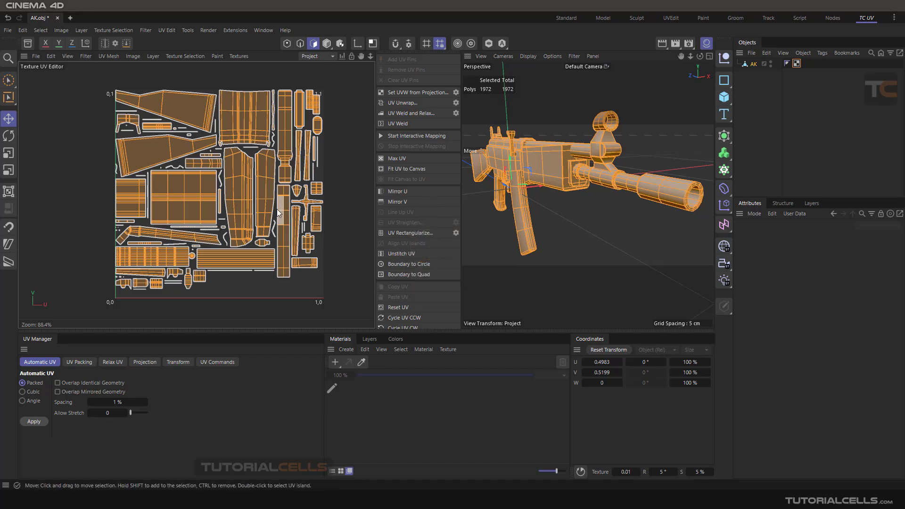
- Open the recent project free_head.c4d from the Cinema 4D project files' obj folder
{"action": "left_click", "coordinate": [7, 30]}
{"action": "mouse_move", "coordinate": [50, 82]}
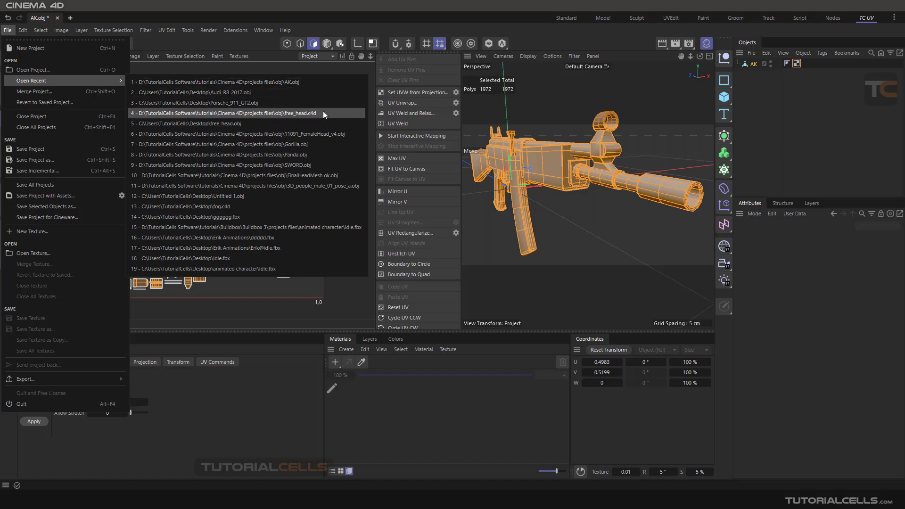
{"action": "left_click", "coordinate": [315, 123]}
{"action": "left_click", "coordinate": [479, 285]}
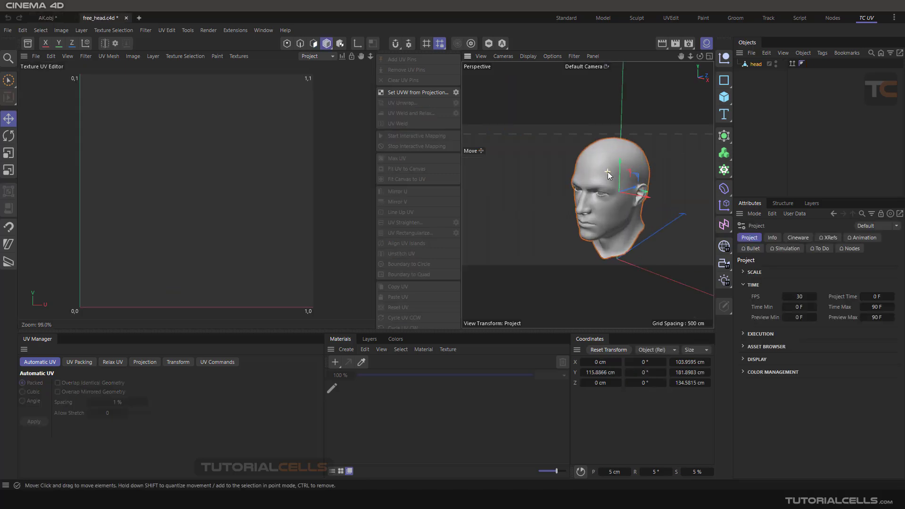
- Create a UVW tag for the head from projection and unwrap it with the Packed automatic UV method
{"action": "left_click_drag", "start_coordinate": [609, 175], "coordinate": [630, 181], "text": "alt"}
{"action": "middle_click_drag", "start_coordinate": [629, 180], "coordinate": [591, 175], "text": "alt"}
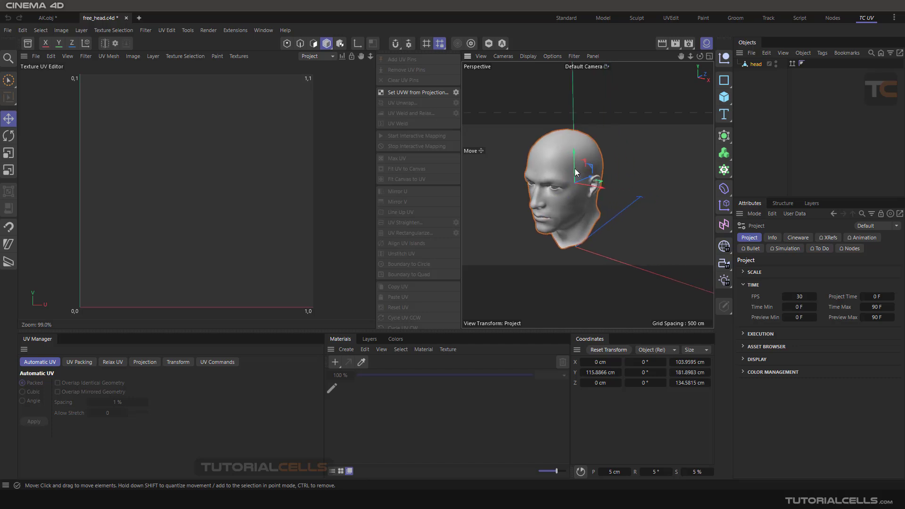
{"action": "left_click", "coordinate": [418, 93]}
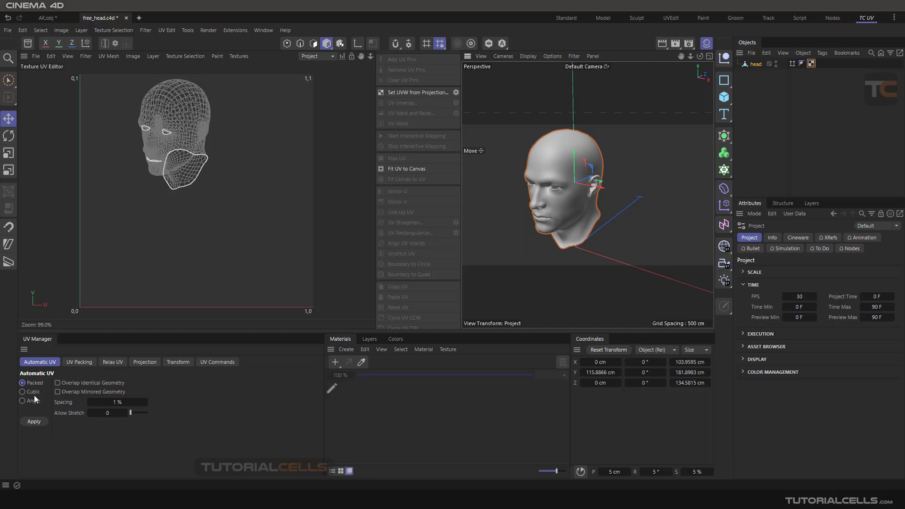
{"action": "left_click", "coordinate": [35, 422]}
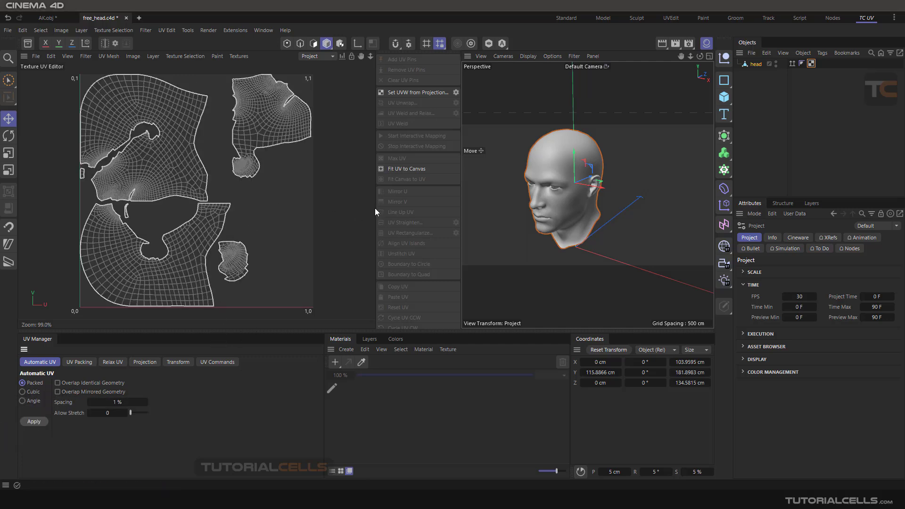
- In edge mode, weld and relax the UVs along the head's already selected edge loop, and clear the edge selection
{"action": "left_click", "coordinate": [301, 43]}
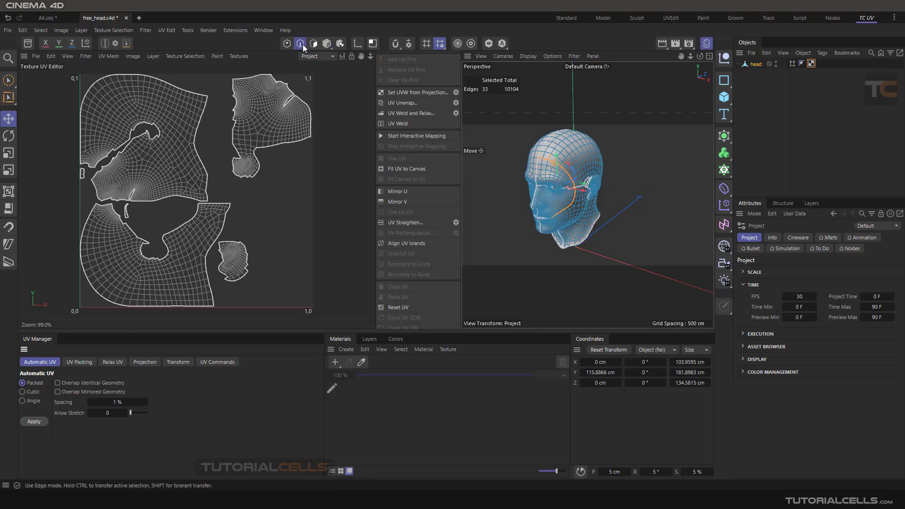
{"action": "scroll", "coordinate": [556, 181], "scroll_direction": "up", "scroll_amount": 2}
{"action": "mouse_move", "coordinate": [545, 182]}
{"action": "left_mouse_down", "text": "alt"}
{"action": "mouse_move", "coordinate": [582, 182]}
{"action": "mouse_move", "coordinate": [654, 148]}
{"action": "mouse_move", "coordinate": [558, 152]}
{"action": "mouse_move", "coordinate": [468, 170]}
{"action": "mouse_move", "coordinate": [380, 165]}
{"action": "mouse_move", "coordinate": [560, 177]}
{"action": "mouse_move", "coordinate": [552, 184]}
{"action": "left_mouse_up", "text": "alt"}
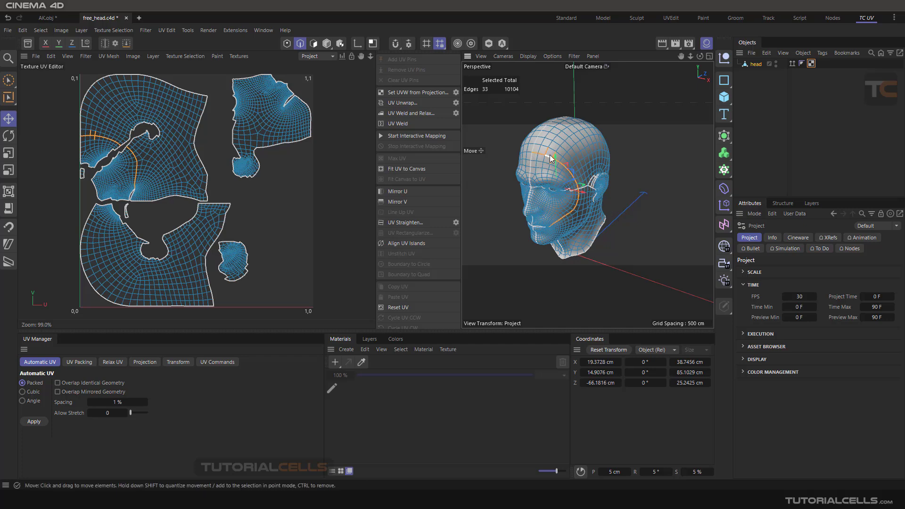
{"action": "left_click", "coordinate": [412, 114]}
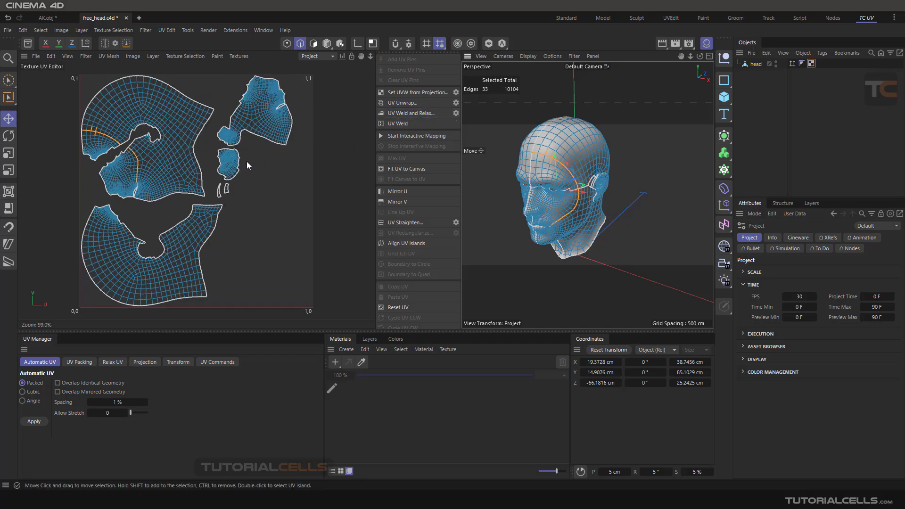
{"action": "left_click", "coordinate": [505, 194]}
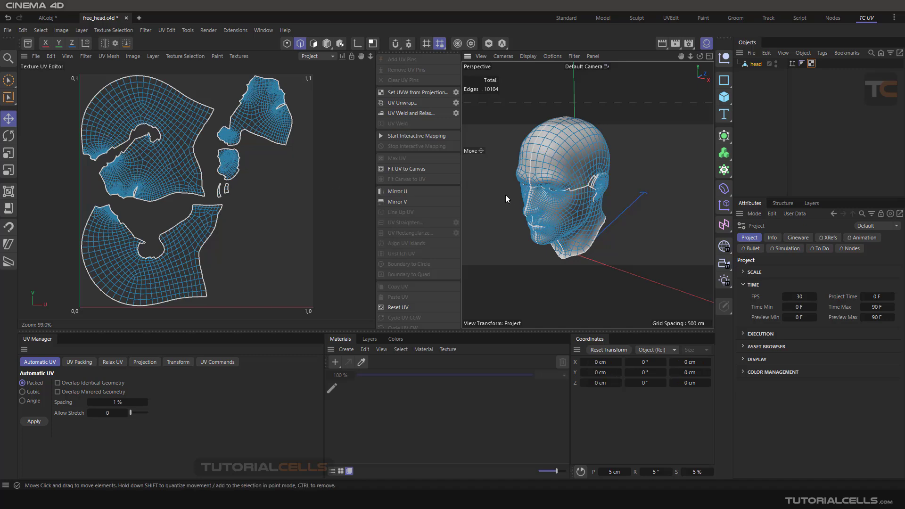
- Try to pick the seam edges between the eye and the ear with Brush Selection and Loop Selection
{"action": "left_click_drag", "start_coordinate": [506, 195], "coordinate": [550, 167], "text": "alt"}
{"action": "scroll", "coordinate": [569, 191], "scroll_direction": "up", "scroll_amount": 5}
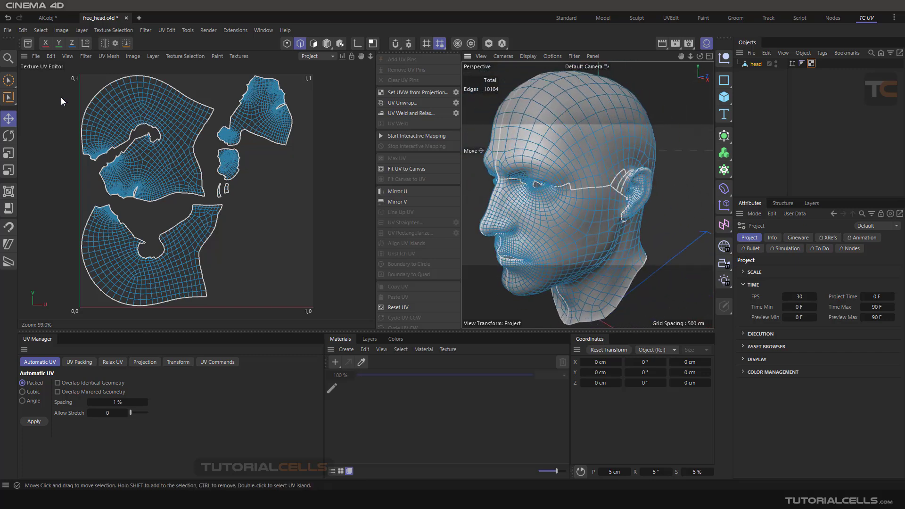
{"action": "left_click", "coordinate": [8, 81]}
{"action": "left_click_drag", "start_coordinate": [546, 202], "coordinate": [580, 194]}
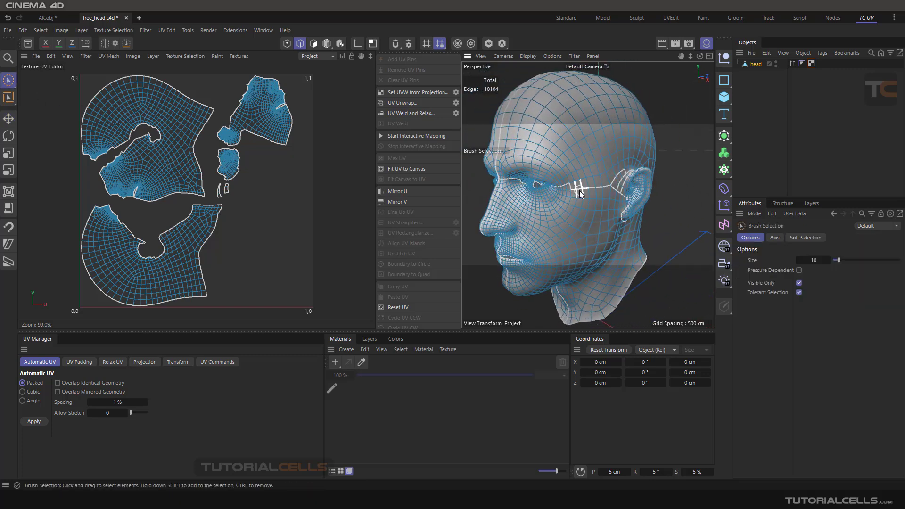
{"action": "left_click", "coordinate": [40, 29]}
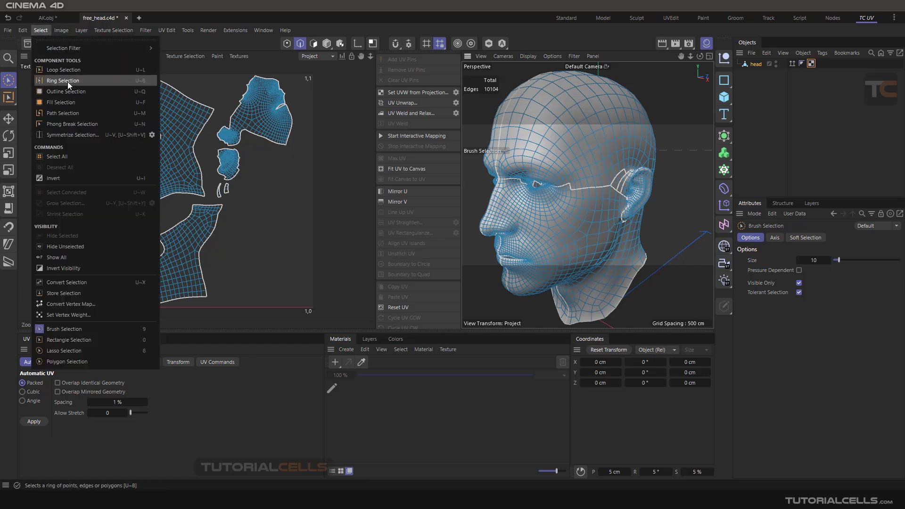
{"action": "left_click", "coordinate": [63, 70]}
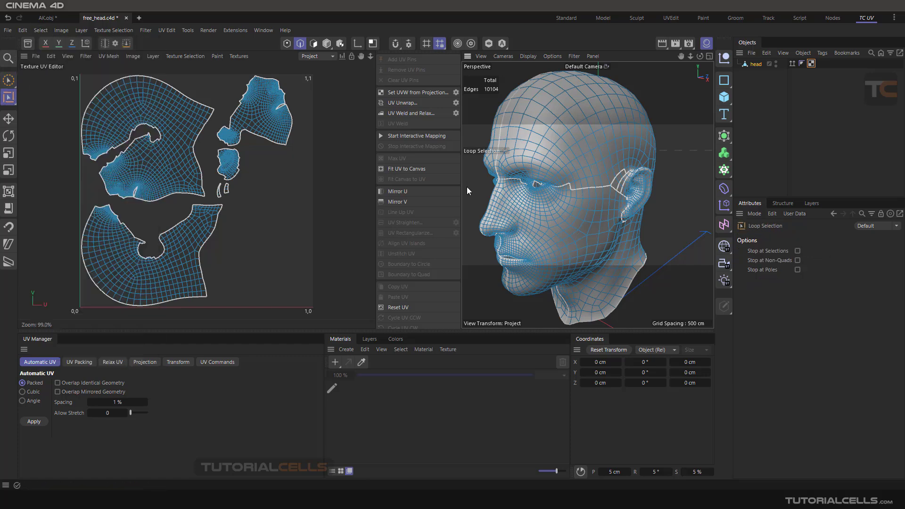
{"action": "left_click", "coordinate": [580, 187]}
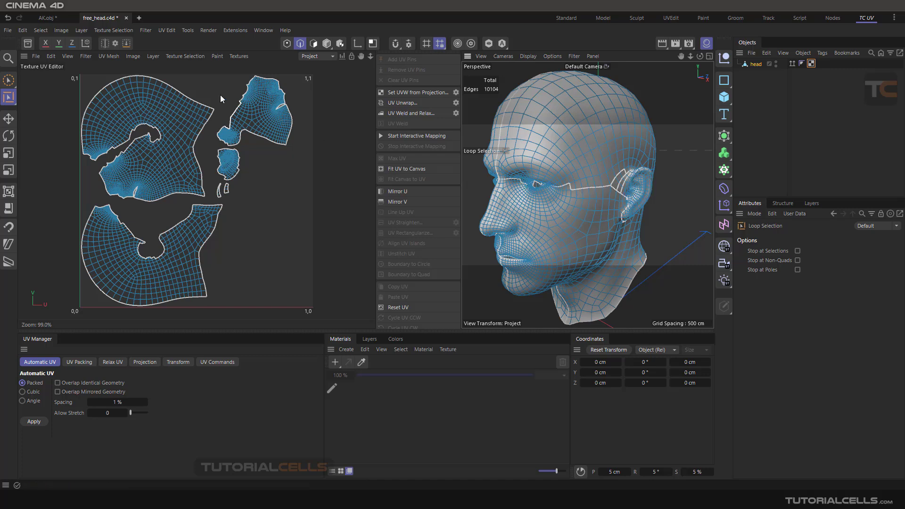
- Select the seam edges from the ear to the eye with a Free Path selection, and weld and relax their UVs
{"action": "left_click", "coordinate": [40, 31]}
{"action": "left_click", "coordinate": [66, 112]}
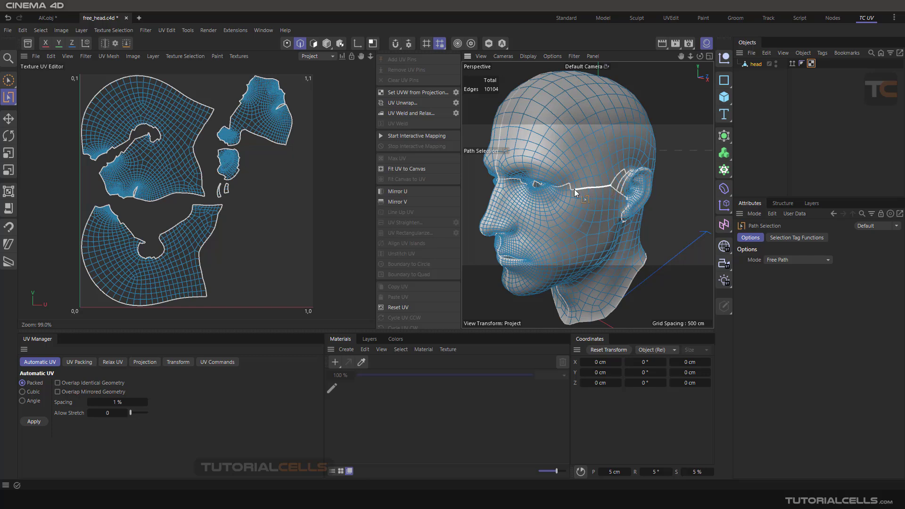
{"action": "left_click_drag", "start_coordinate": [574, 189], "coordinate": [562, 188]}
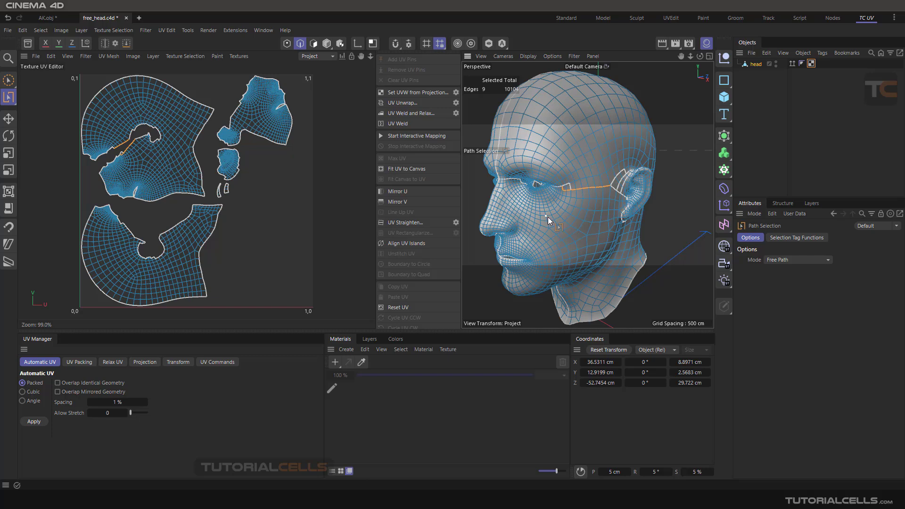
{"action": "left_click", "coordinate": [404, 114]}
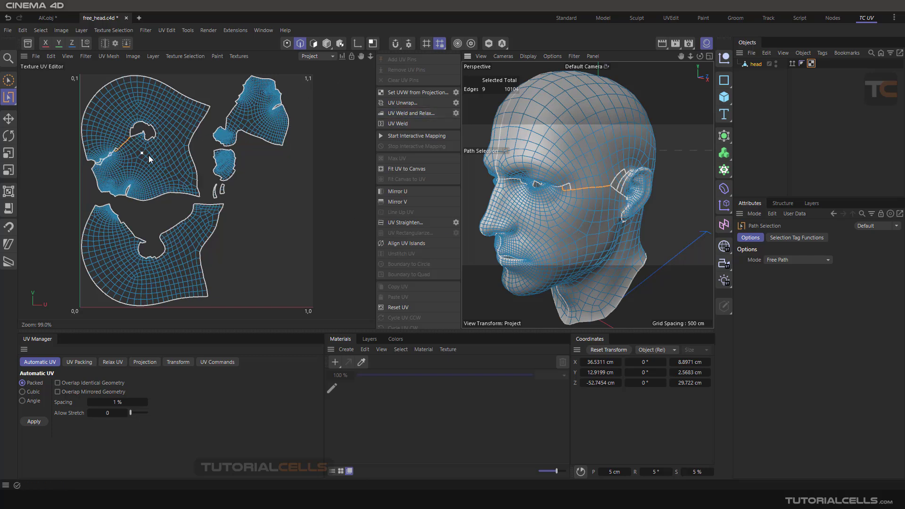
- Symmetrize the seam edge selection to the other side of the head, and weld and relax the UVs along both seams
{"action": "left_click_drag", "start_coordinate": [493, 203], "coordinate": [575, 194], "text": "alt"}
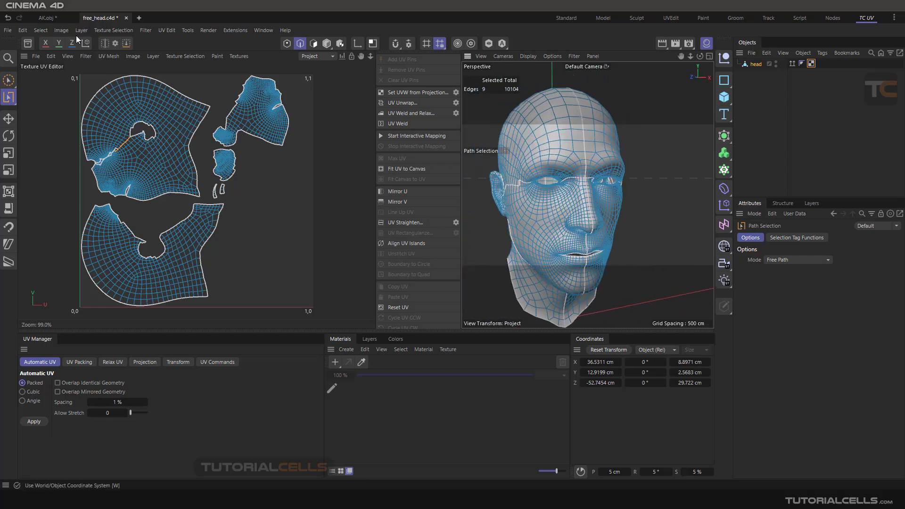
{"action": "left_click", "coordinate": [46, 31]}
{"action": "left_click", "coordinate": [183, 72]}
{"action": "left_click", "coordinate": [109, 42]}
{"action": "left_click", "coordinate": [109, 44]}
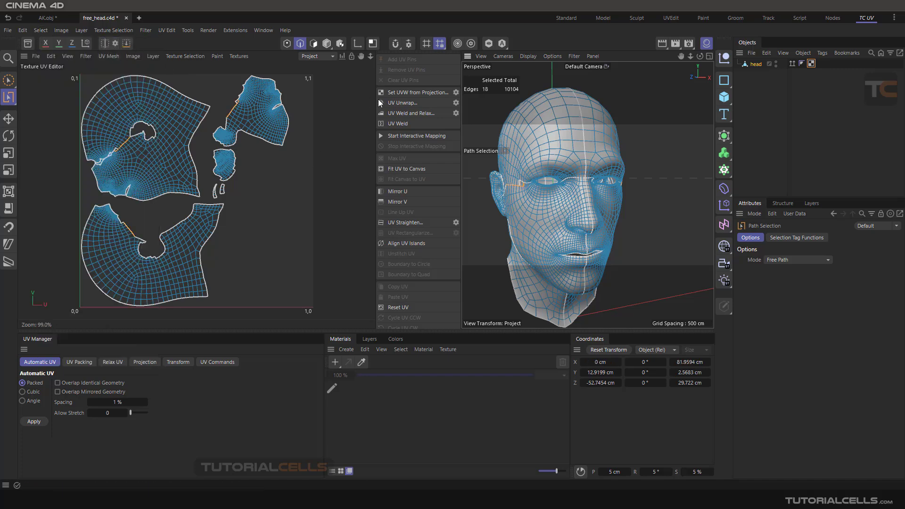
{"action": "left_click", "coordinate": [392, 113]}
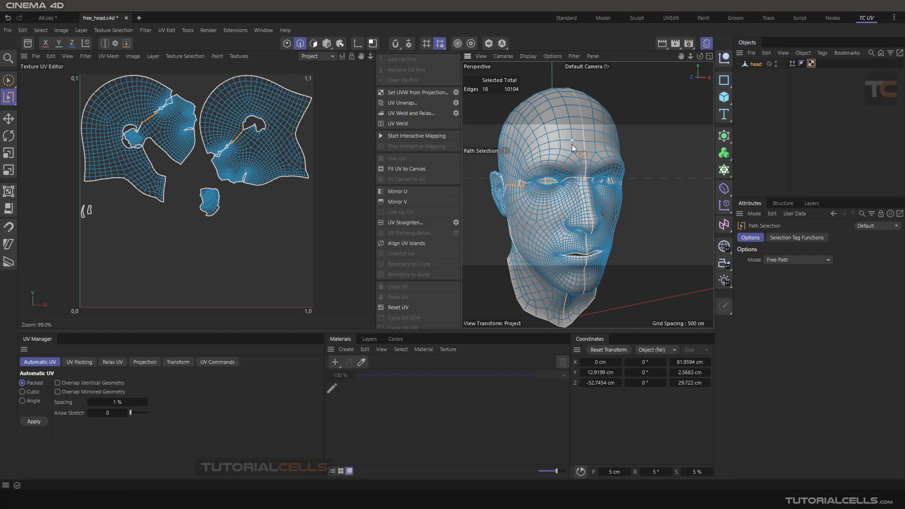
- Unwrap the head with the Cubic automatic UV method, with Preserve Orientation and Stretch to Fit enabled, and inspect the seams on the model
{"action": "scroll", "coordinate": [590, 186], "scroll_direction": "down", "scroll_amount": 5}
{"action": "left_click_drag", "start_coordinate": [590, 186], "coordinate": [425, 229], "text": "alt"}
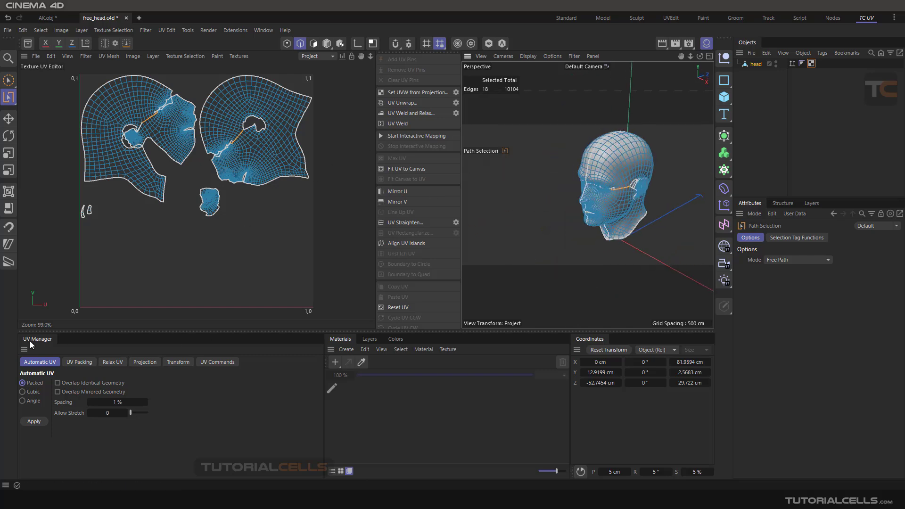
{"action": "left_click", "coordinate": [23, 392]}
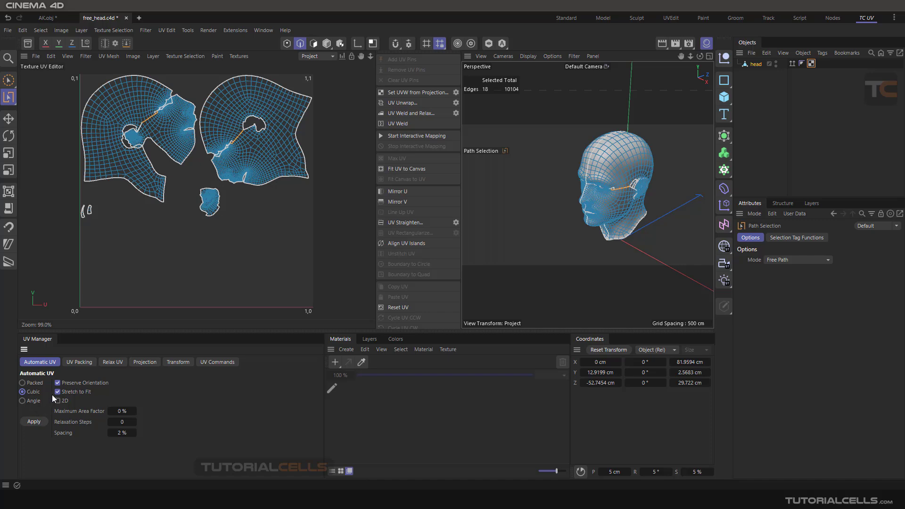
{"action": "left_click", "coordinate": [34, 422]}
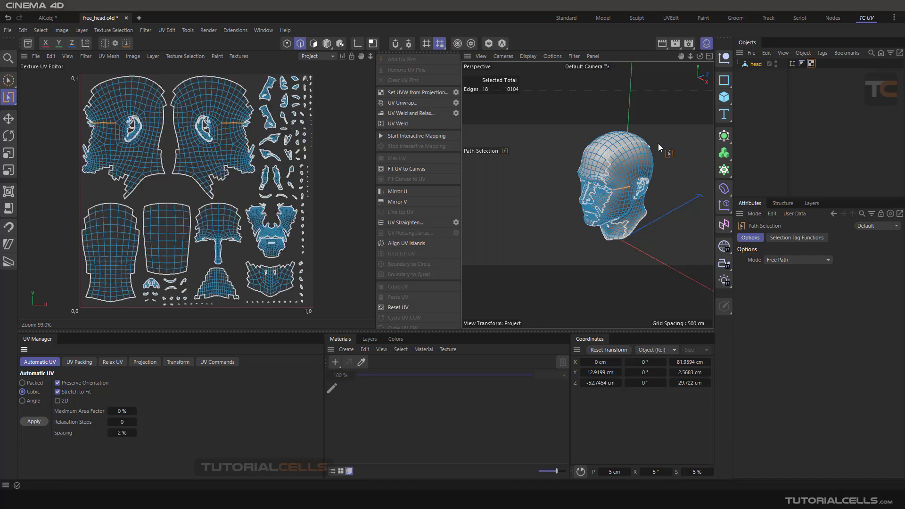
{"action": "middle_click_drag", "start_coordinate": [630, 179], "coordinate": [584, 198], "text": "alt"}
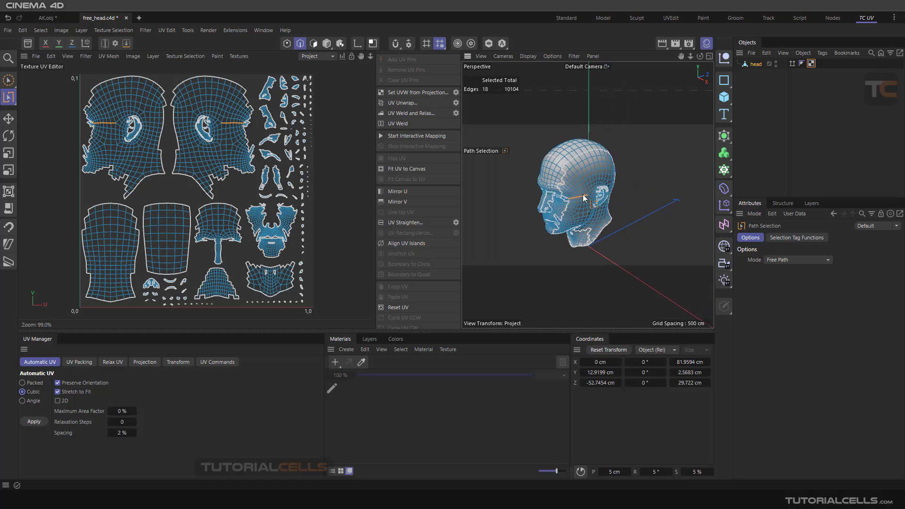
{"action": "left_click_drag", "start_coordinate": [583, 198], "coordinate": [604, 189], "text": "alt"}
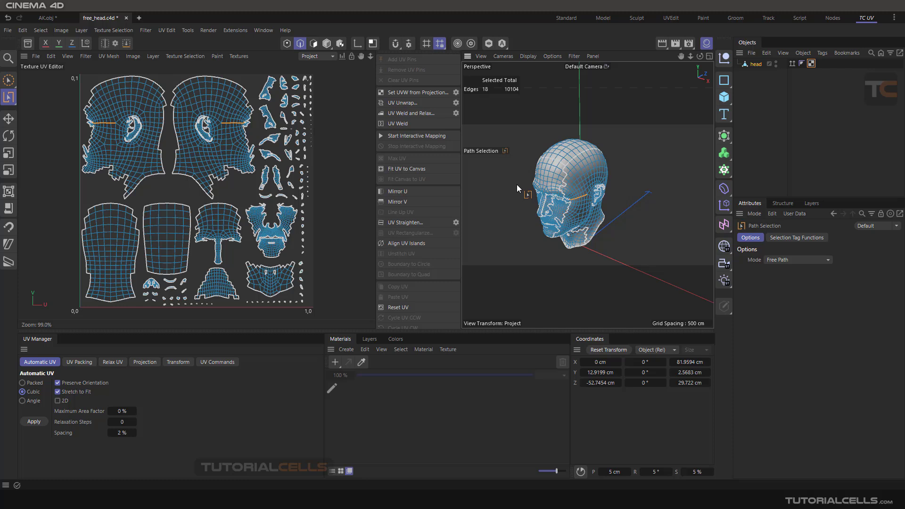
- Unwrap the head with the Angle automatic UV method at 50% maximum distortion and 2% spacing
{"action": "left_click", "coordinate": [22, 383]}
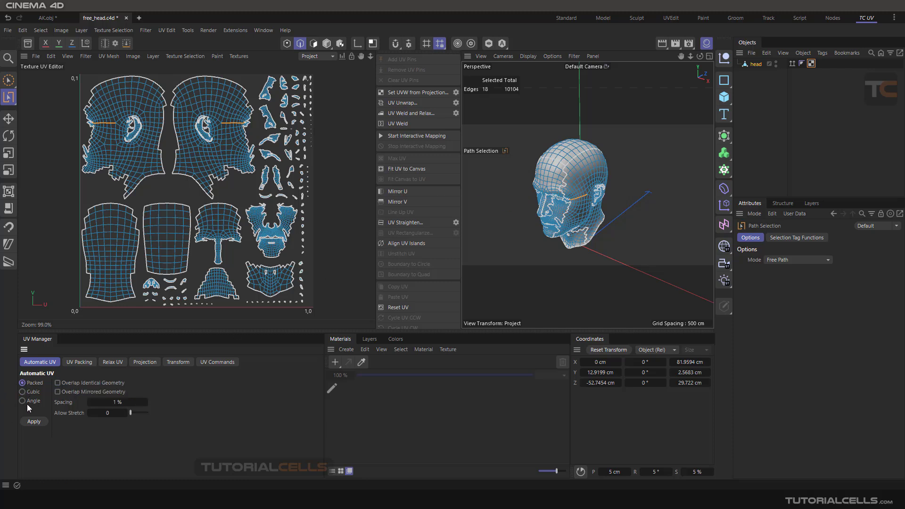
{"action": "left_click", "coordinate": [32, 400]}
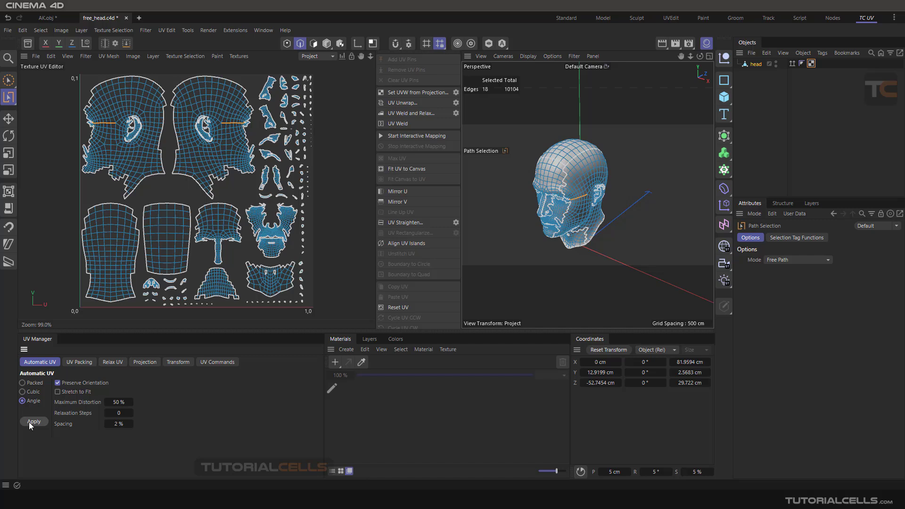
{"action": "left_click", "coordinate": [31, 422]}
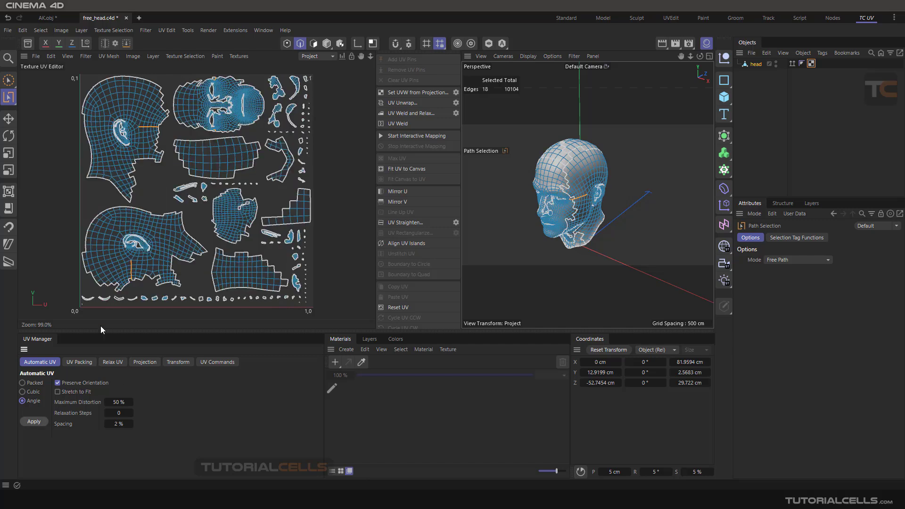
- Compare the options of the Packed and Angle automatic UV methods, leaving Packed chosen
{"action": "left_click", "coordinate": [36, 383]}
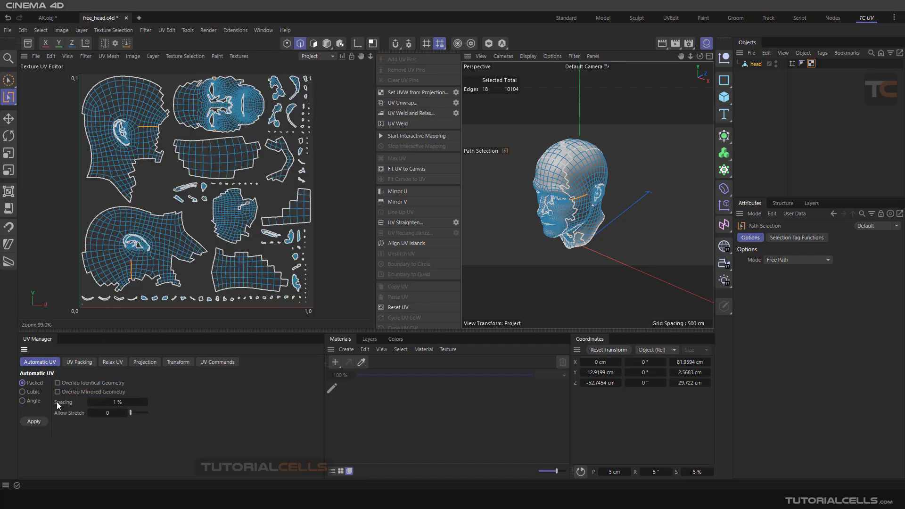
{"action": "left_click", "coordinate": [32, 401]}
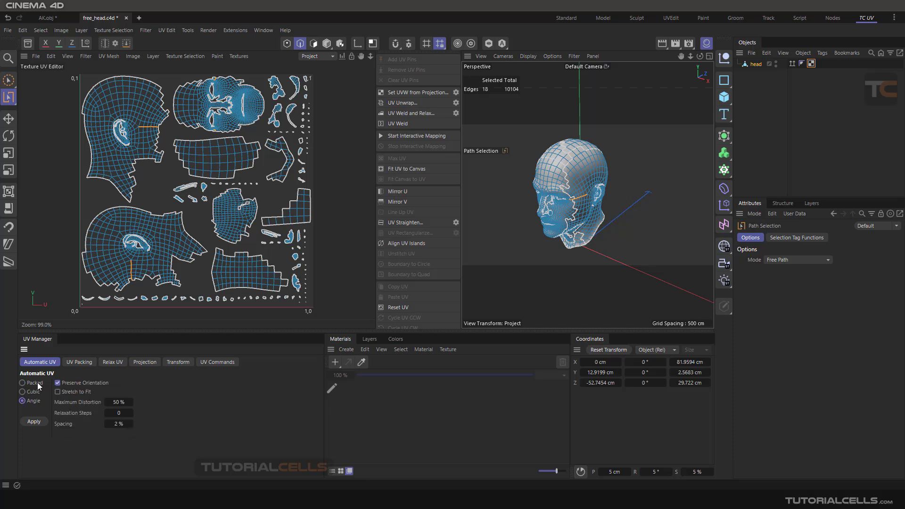
{"action": "left_click", "coordinate": [38, 382]}
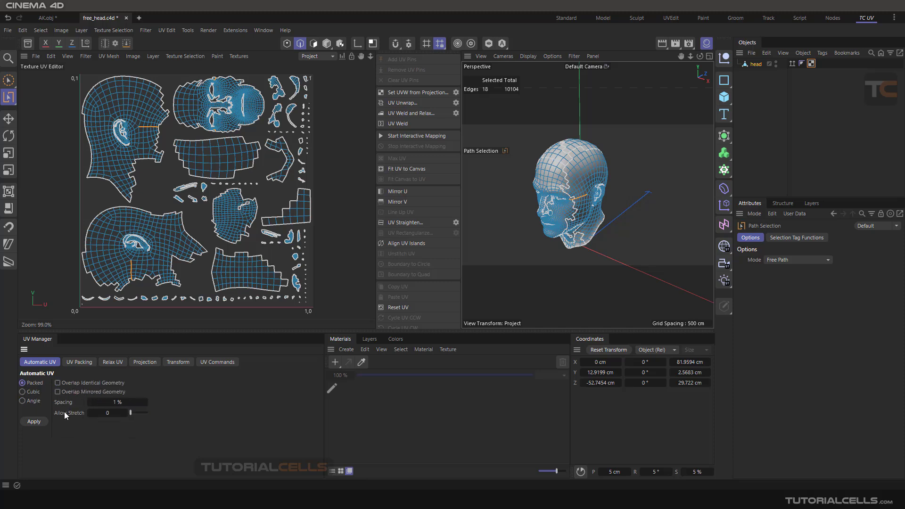